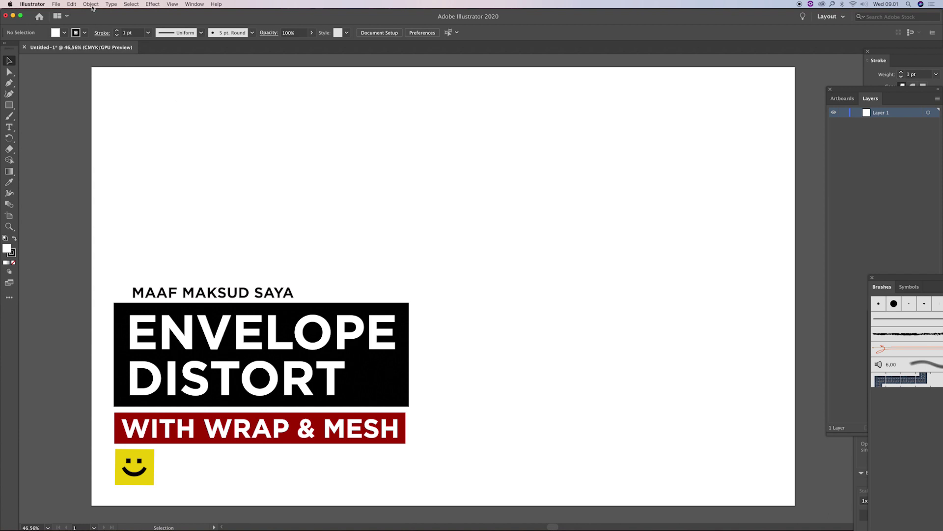
# Step: Draw a long, thin 43.9964 × 0.504 cm horizontal bar with black fill and no stroke
pyautogui.click(92, 5)
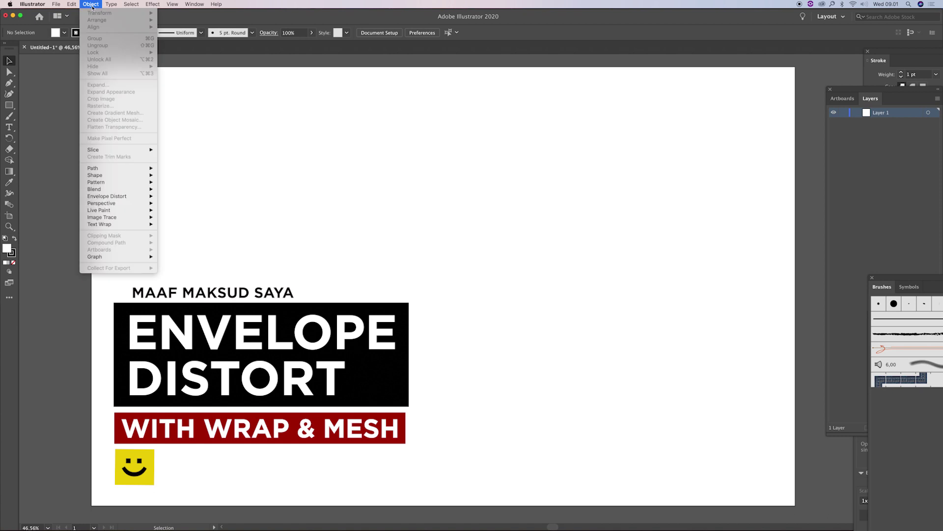
pyautogui.moveTo(108, 196)
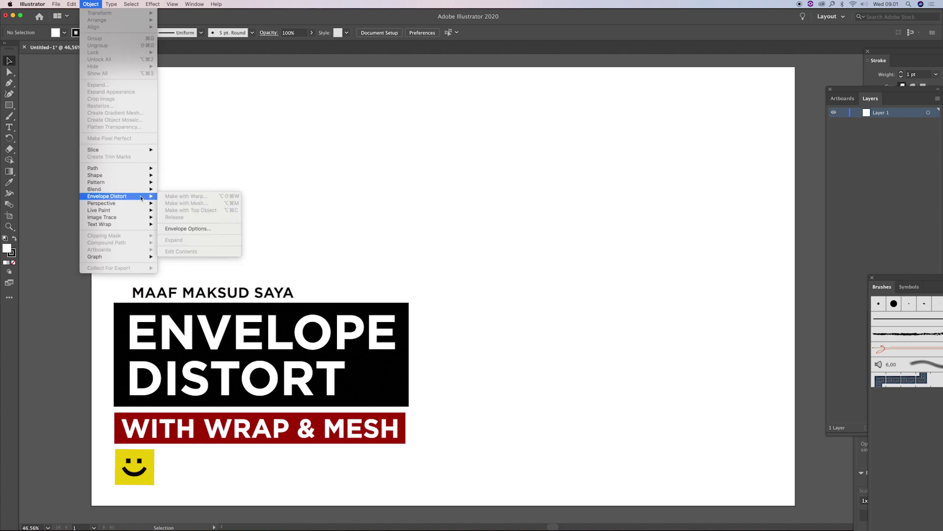
pyautogui.click(272, 140)
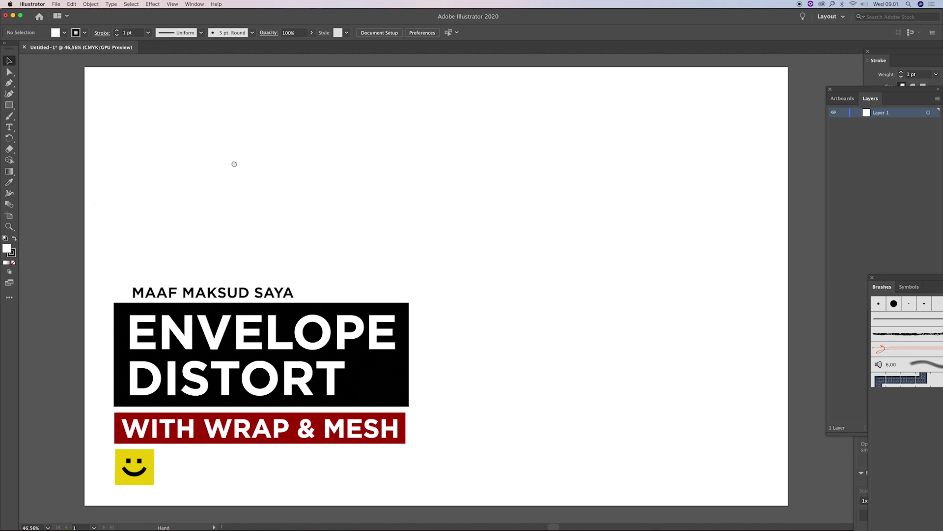
pyautogui.click(8, 106)
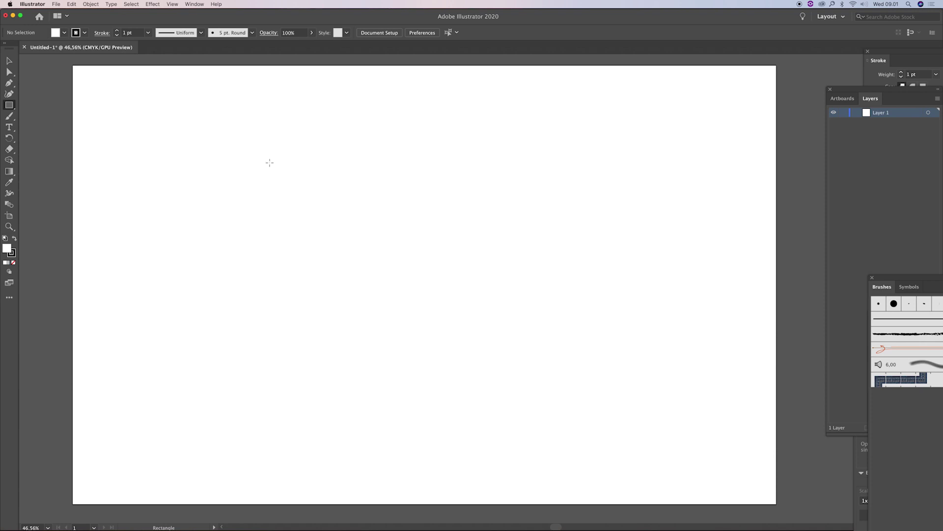
pyautogui.moveTo(347, 163); pyautogui.dragTo(592, 165)
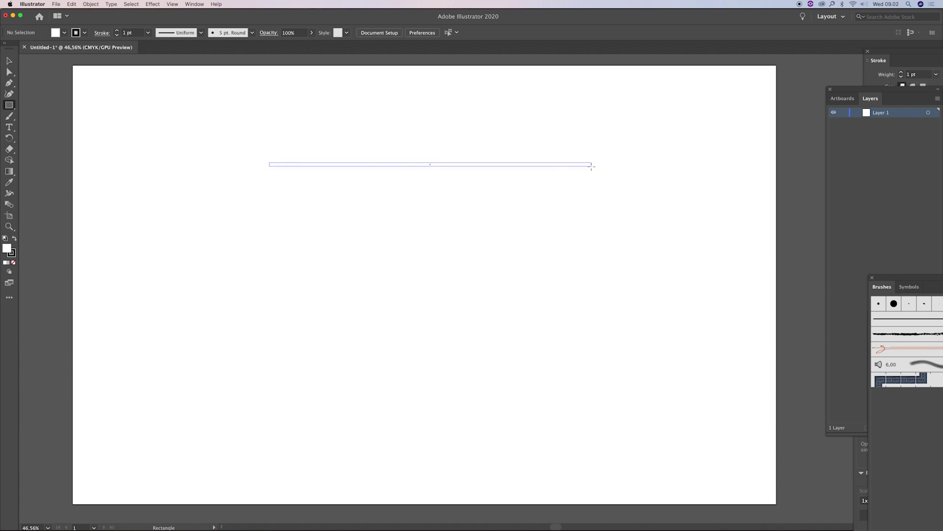
pyautogui.click(14, 238)
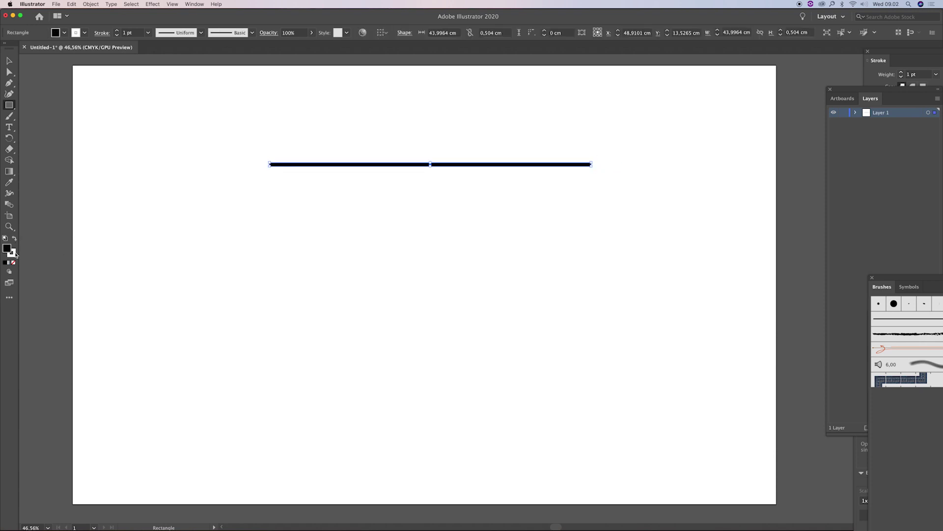
pyautogui.click(13, 262)
# Step: Duplicate the bar downward into evenly spaced stripes forming a square, then group them
pyautogui.press('v')
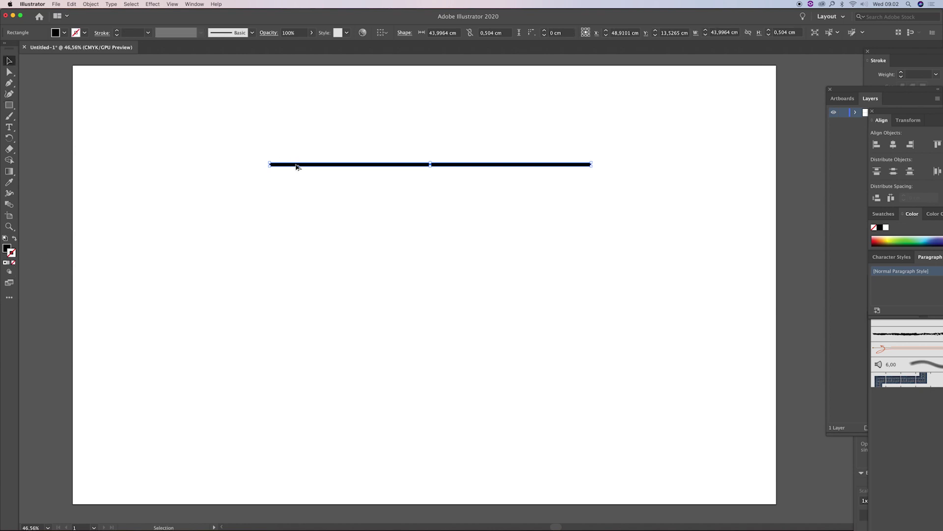
pyautogui.moveTo(296, 165); pyautogui.dragTo(298, 173)
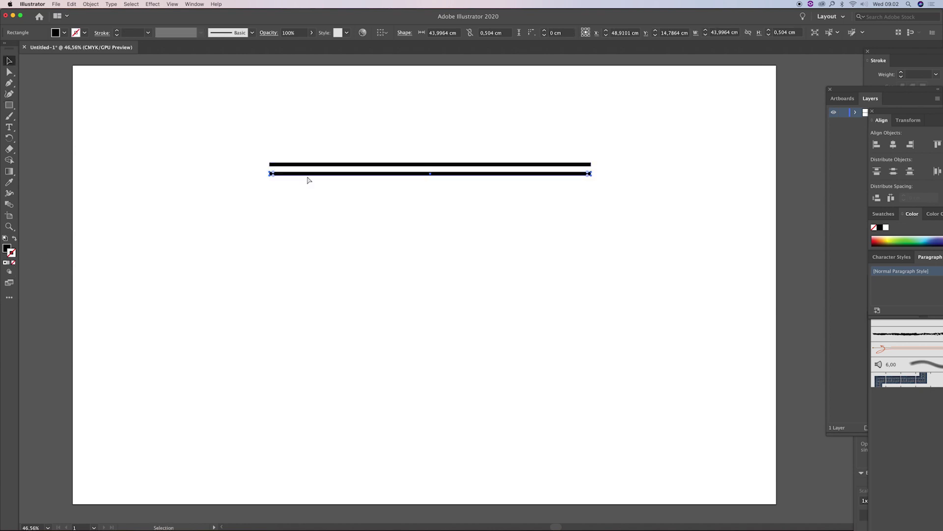
pyautogui.press('super+d')
pyautogui.press('super+d')
pyautogui.press('super+d')
pyautogui.press('super+d')
pyautogui.press('super+d')
pyautogui.press('super+d')
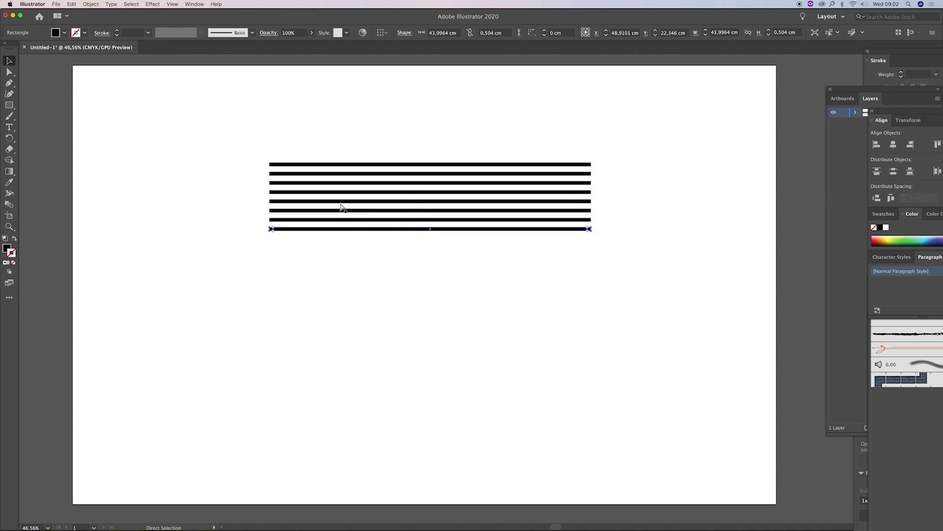
pyautogui.press('super+d')
pyautogui.press('super+d')
pyautogui.press('super+d')
pyautogui.press('super+d')
pyautogui.press('super+d')
pyautogui.press('super+d')
pyautogui.press('super+d')
pyautogui.press('super+d')
pyautogui.press('super+d')
pyautogui.press('super+d')
pyautogui.press('super+d')
pyautogui.press('super+d')
pyautogui.press('super+d')
pyautogui.press('super+d')
pyautogui.press('super+d')
pyautogui.press('super+d')
pyautogui.press('super+d')
pyautogui.press('super+d')
pyautogui.press('super+d')
pyautogui.press('super+d')
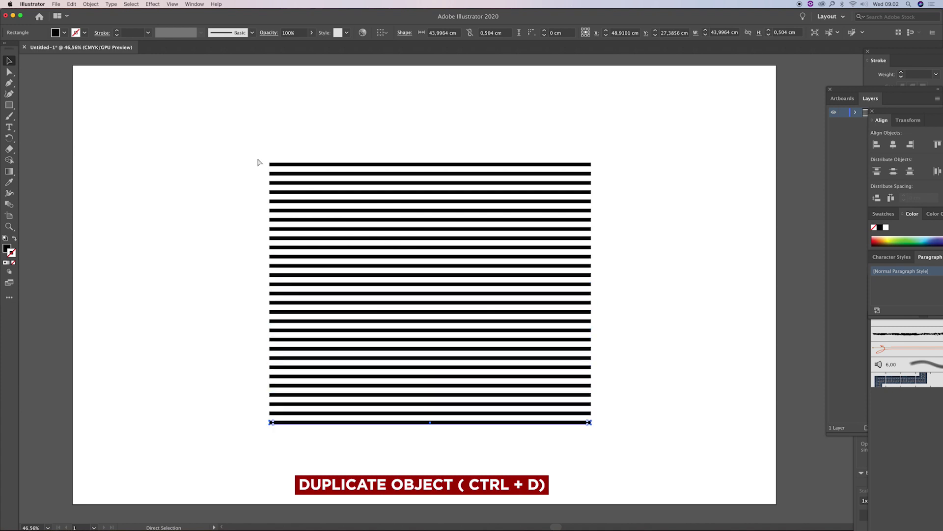
pyautogui.press('super+d')
pyautogui.press('super+d')
pyautogui.press('super+d')
pyautogui.moveTo(236, 145); pyautogui.dragTo(638, 455)
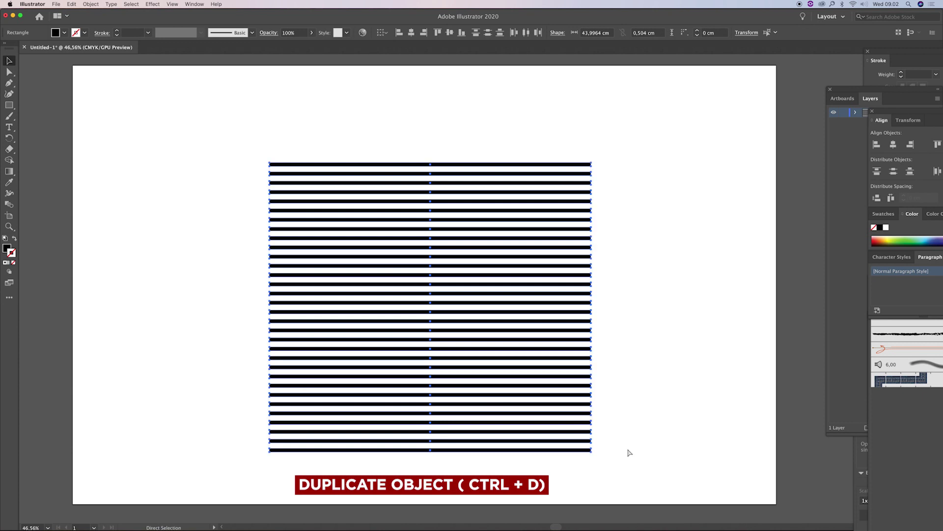
pyautogui.press('super+g')
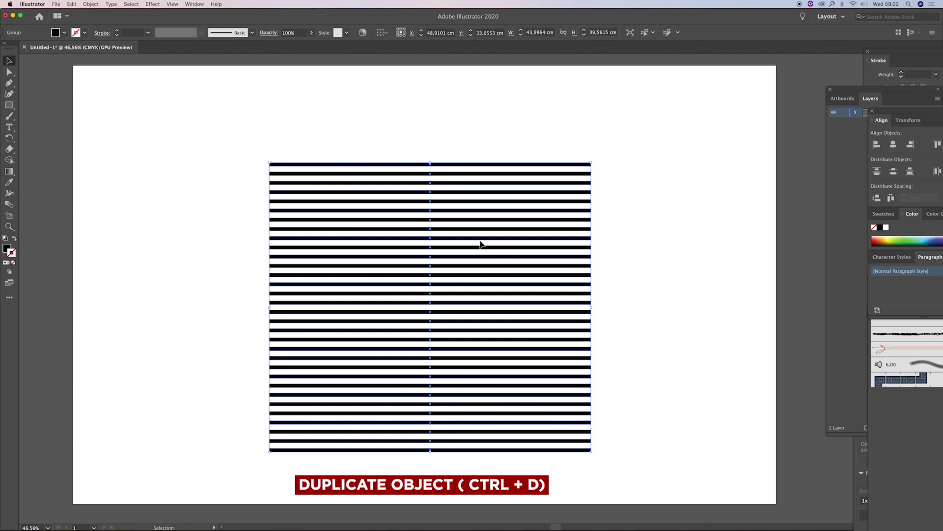
pyautogui.moveTo(576, 242); pyautogui.dragTo(564, 238)
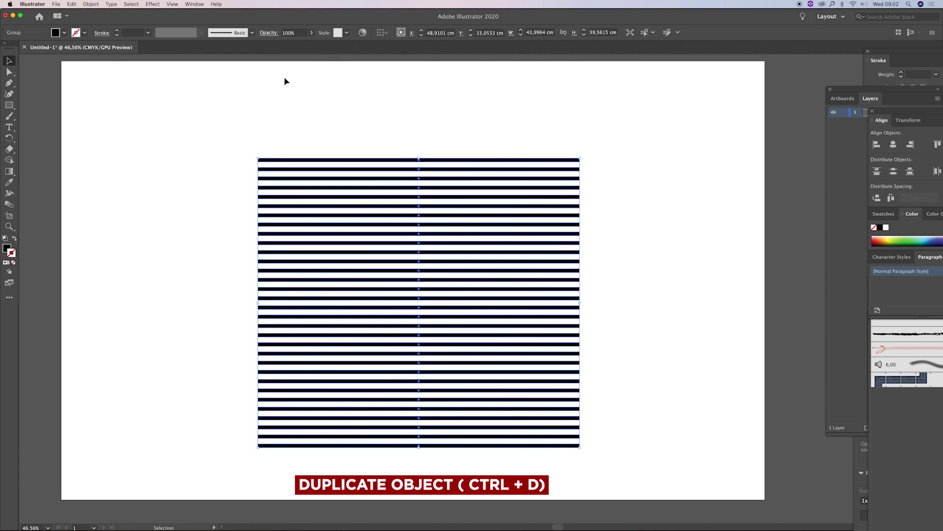
pyautogui.click(152, 4)
pyautogui.moveTo(160, 113)
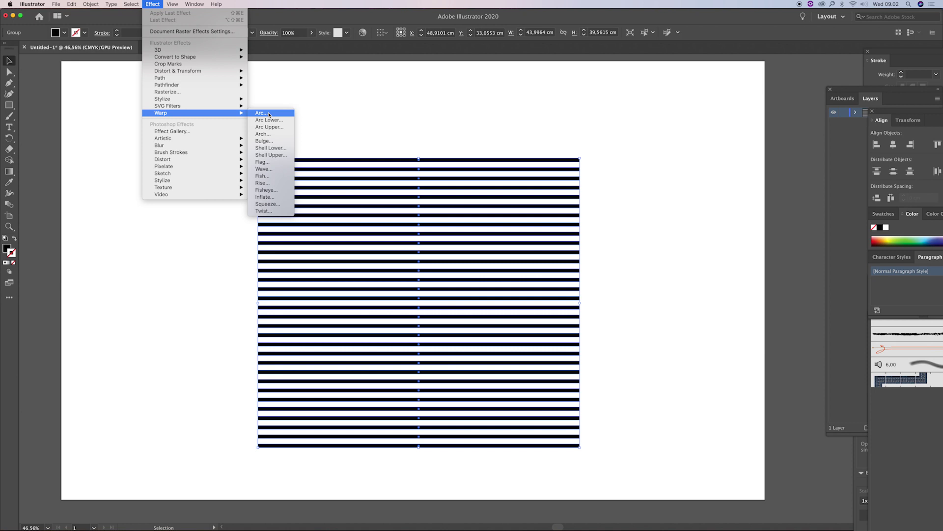
pyautogui.click(269, 114)
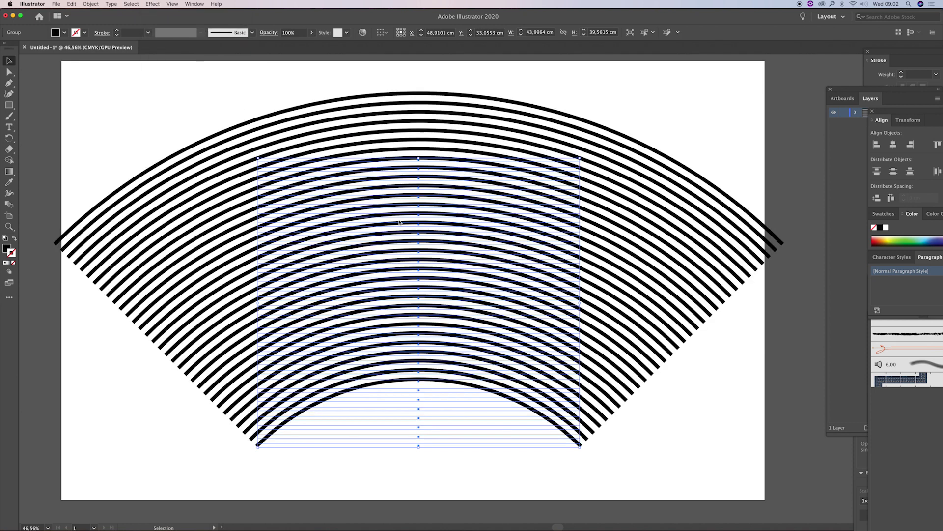
pyautogui.click(73, 90)
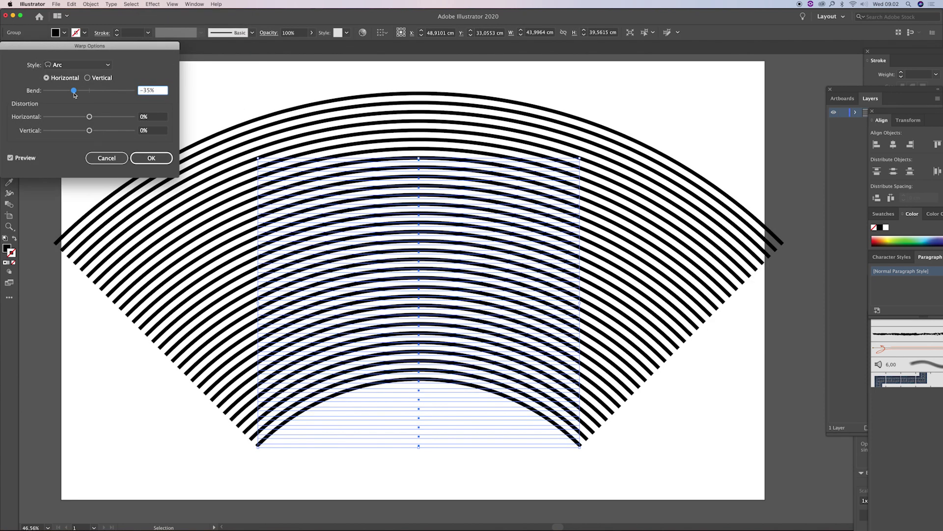
pyautogui.click(113, 116)
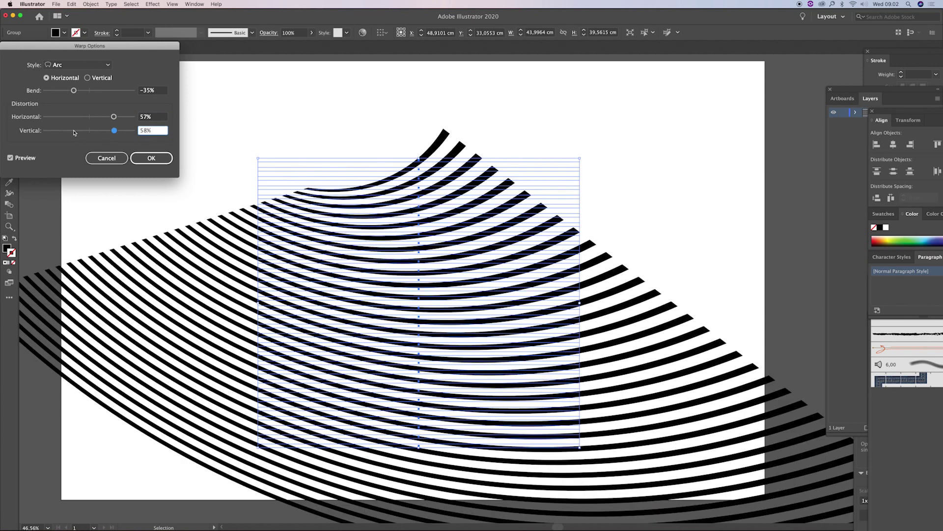
pyautogui.click(66, 118)
pyautogui.click(106, 131)
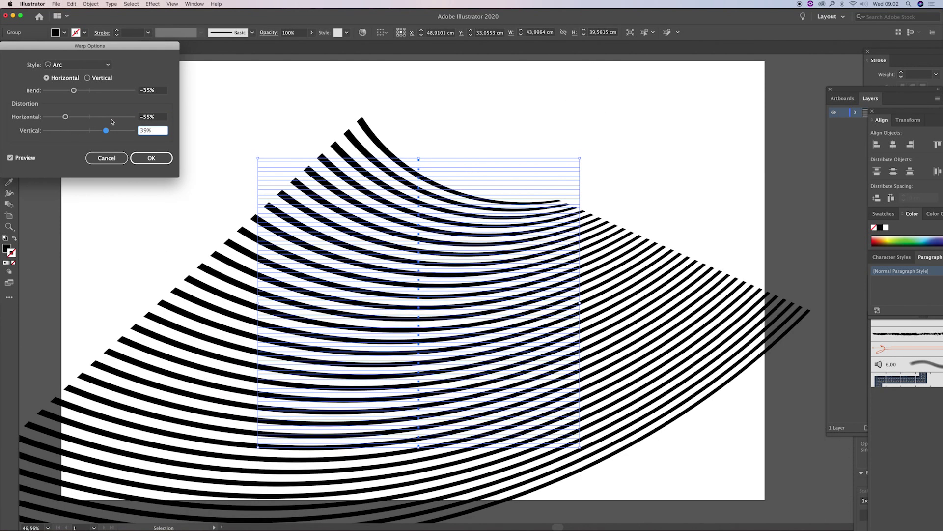
pyautogui.click(111, 159)
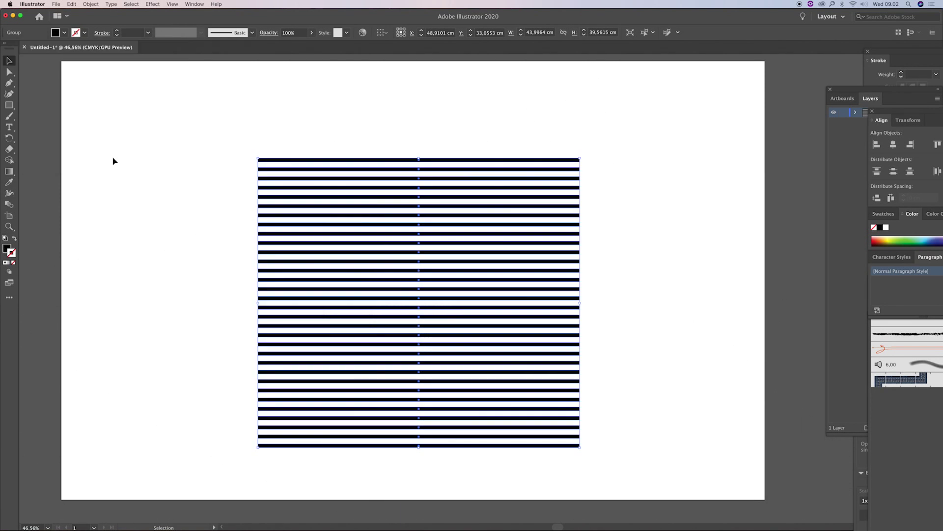
# Step: Pan the artboard and bring up the Object menu's Envelope Distort choices for the stripes
pyautogui.moveTo(419, 213); pyautogui.dragTo(426, 216)
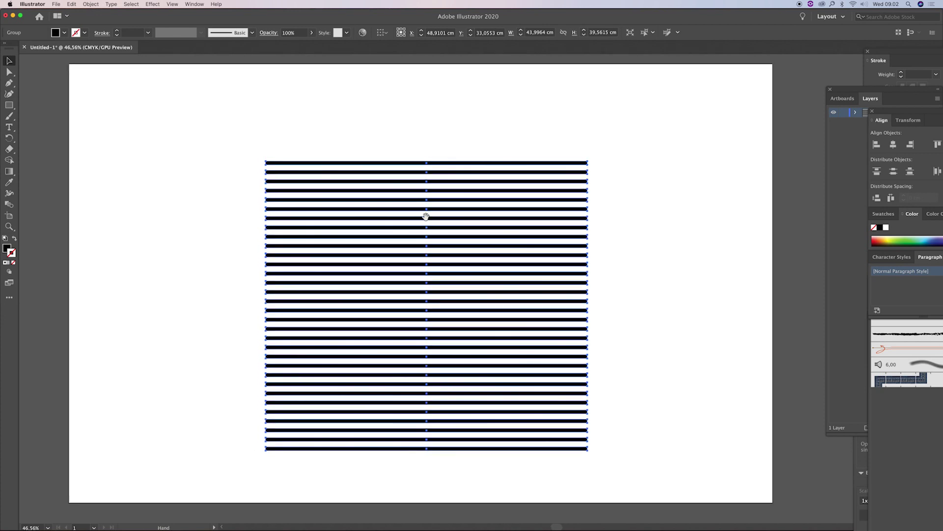
pyautogui.click(96, 6)
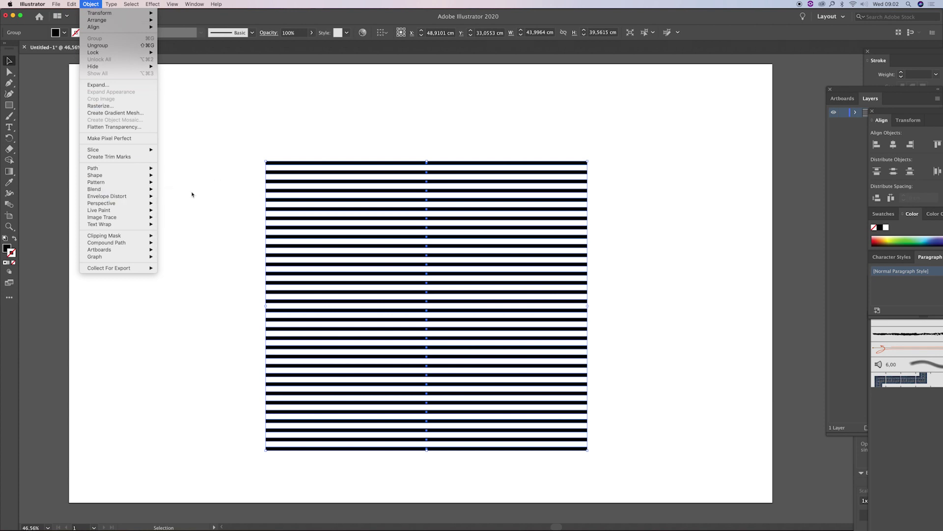
pyautogui.moveTo(107, 196)
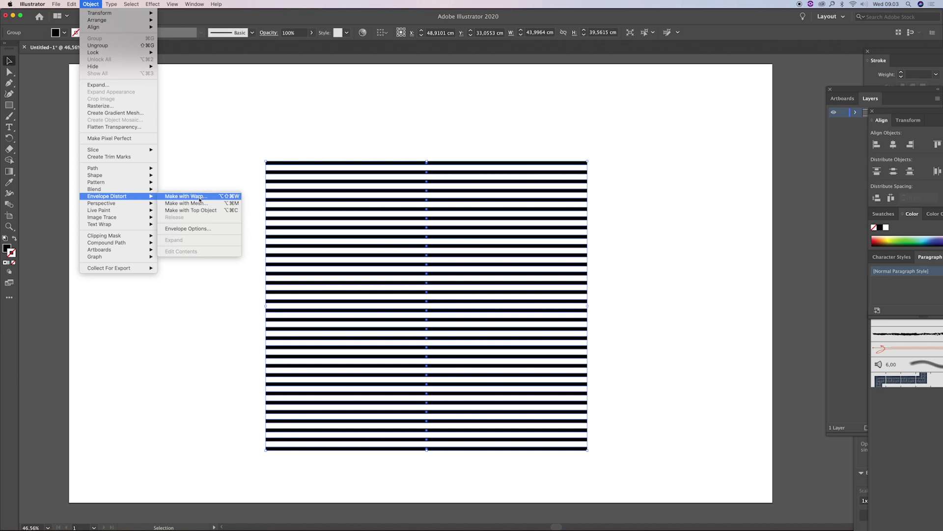
# Step: Apply a Make with Warp envelope in Fish style, 50% bend, 0% distortion
pyautogui.click(200, 197)
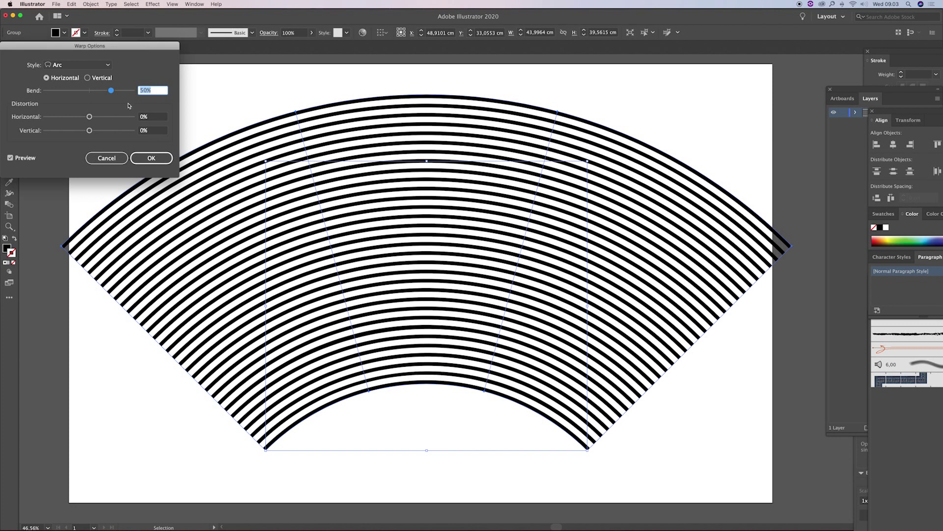
pyautogui.click(79, 65)
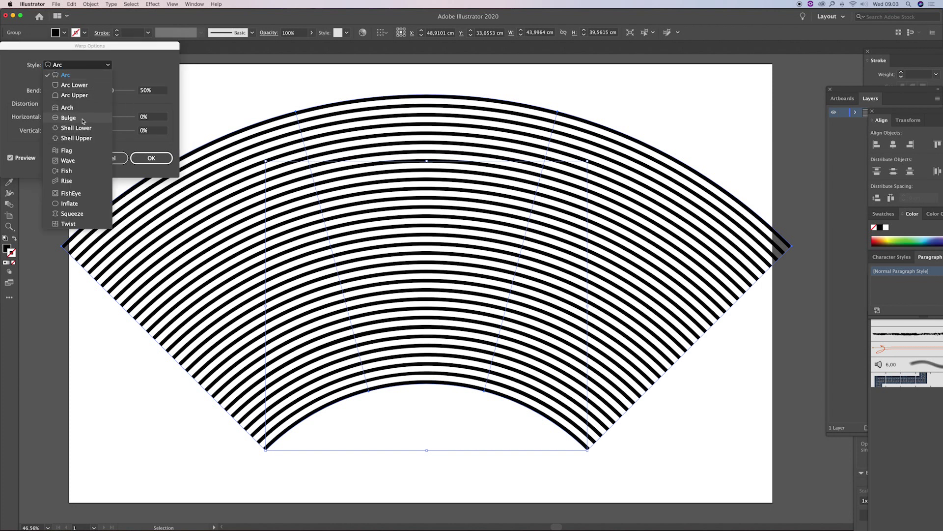
pyautogui.click(82, 110)
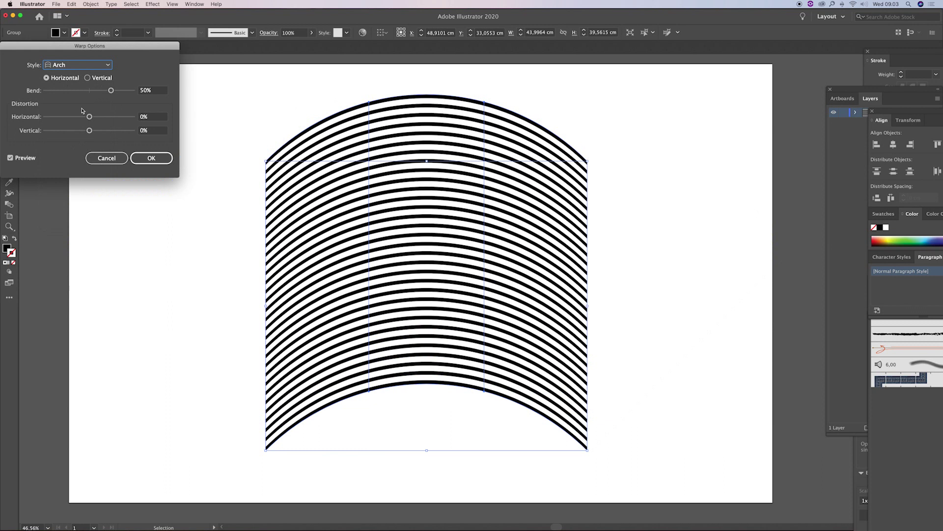
pyautogui.click(102, 68)
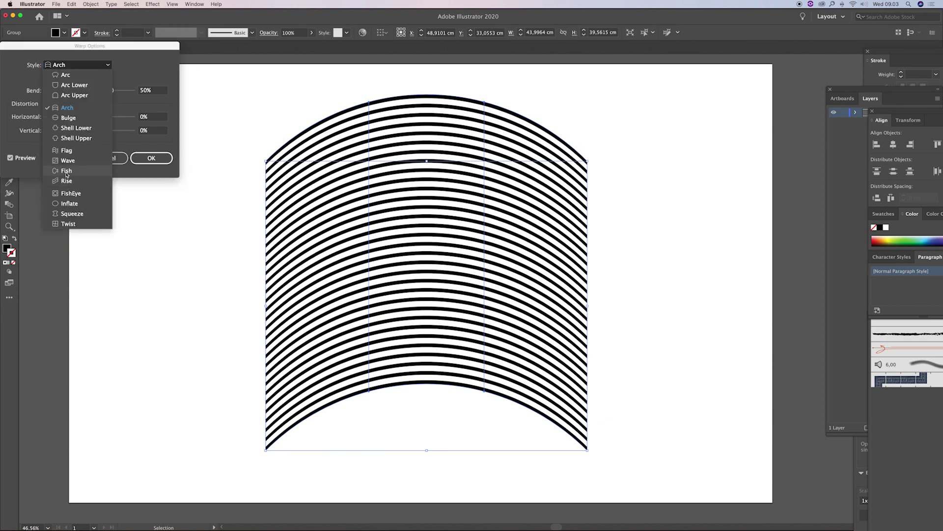
pyautogui.click(69, 174)
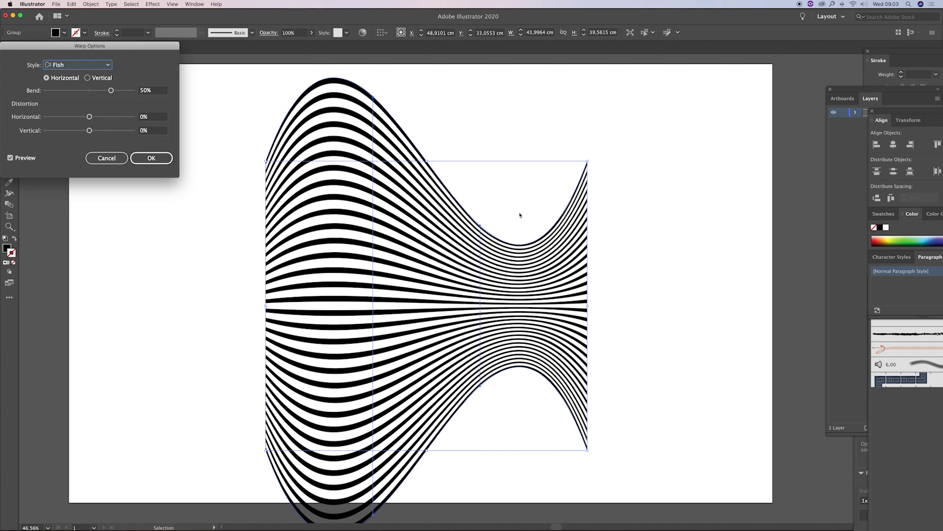
pyautogui.click(152, 158)
# Step: Drag envelope points to bend the right curve and pull the stripes' base outward
pyautogui.press('a')
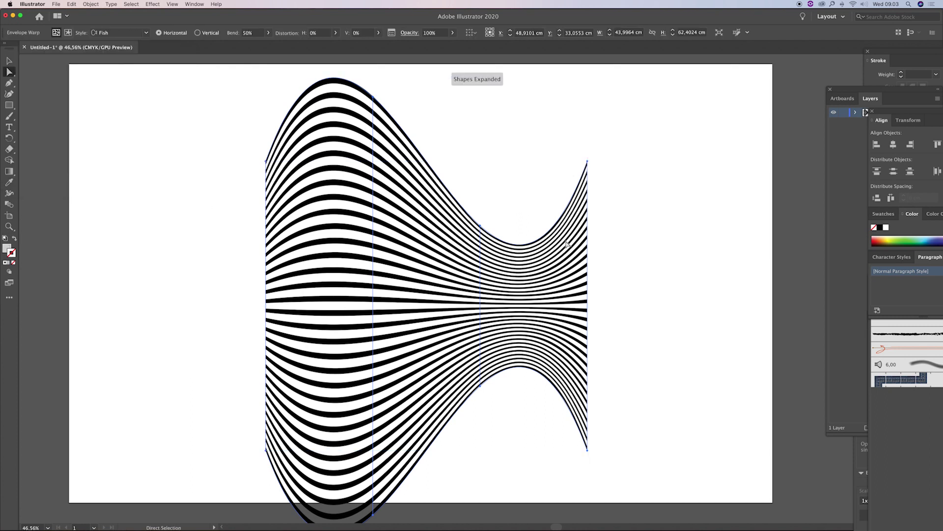
pyautogui.click(480, 226)
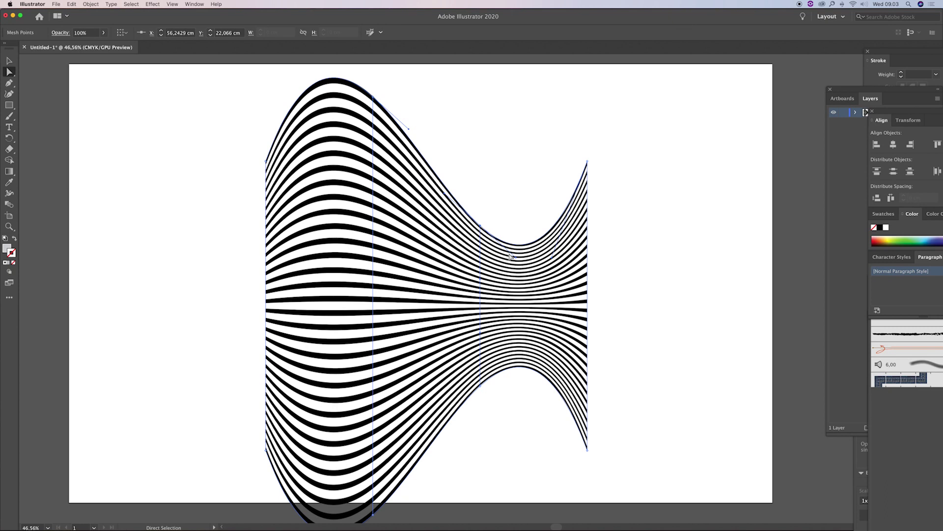
pyautogui.click(482, 338)
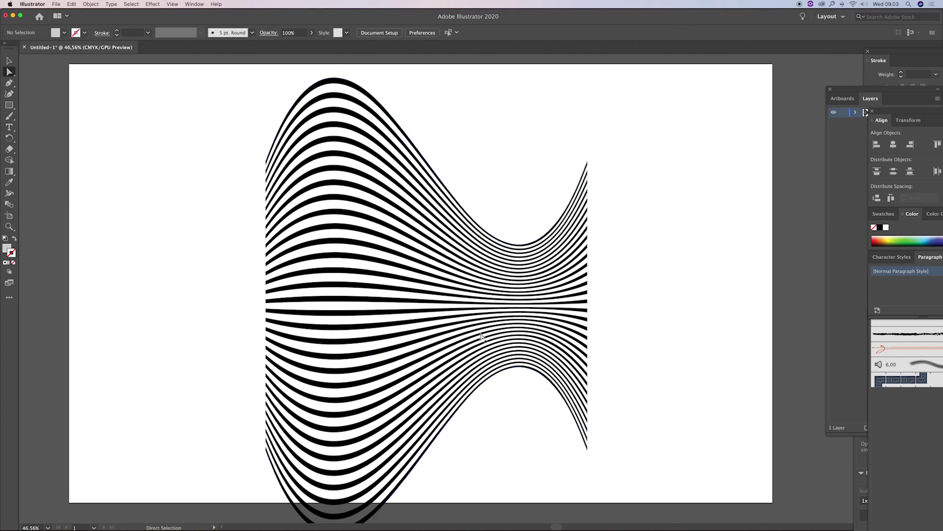
pyautogui.click(487, 251)
pyautogui.moveTo(481, 227); pyautogui.dragTo(499, 208)
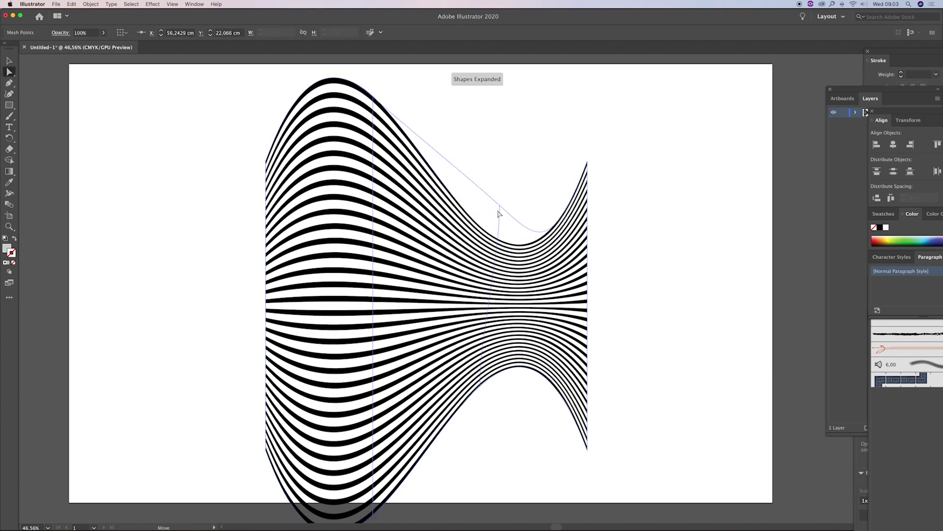
pyautogui.moveTo(536, 240); pyautogui.dragTo(504, 289)
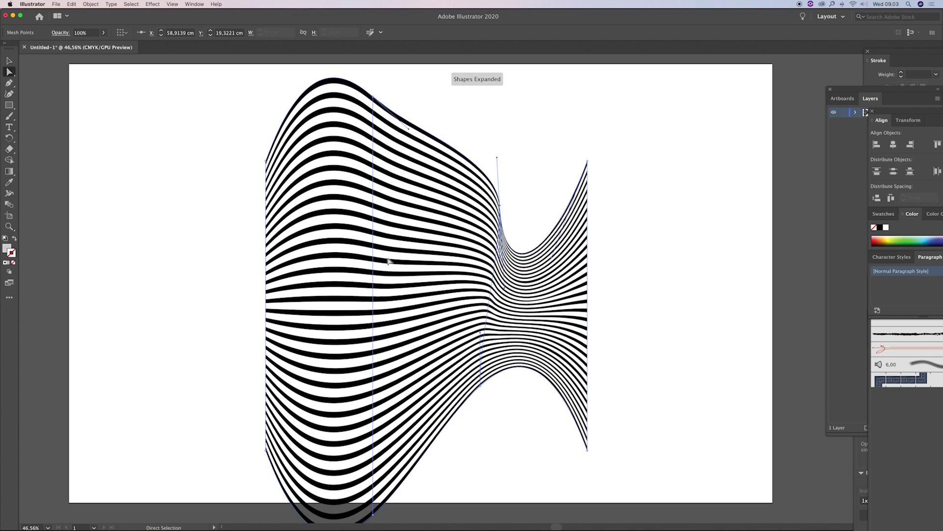
pyautogui.scroll(-3, 386, 475)
pyautogui.click(375, 455)
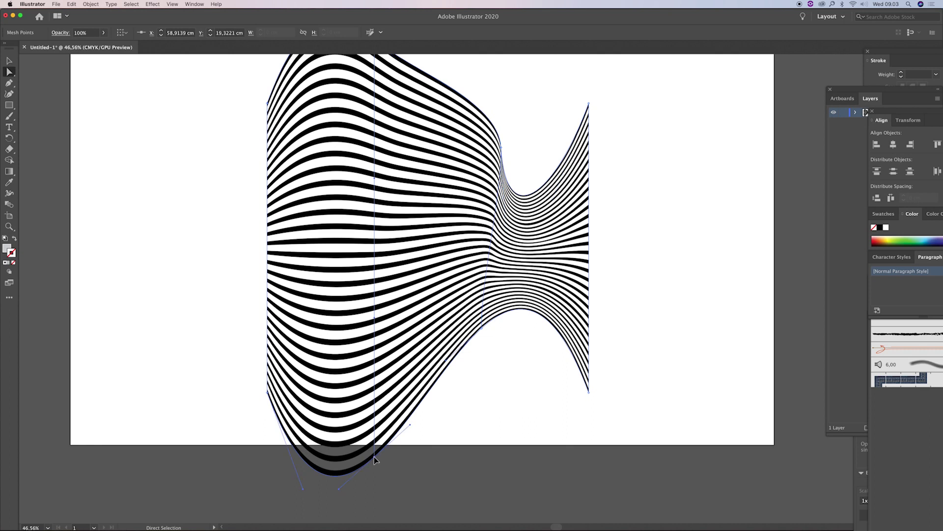
pyautogui.moveTo(411, 427); pyautogui.dragTo(508, 439)
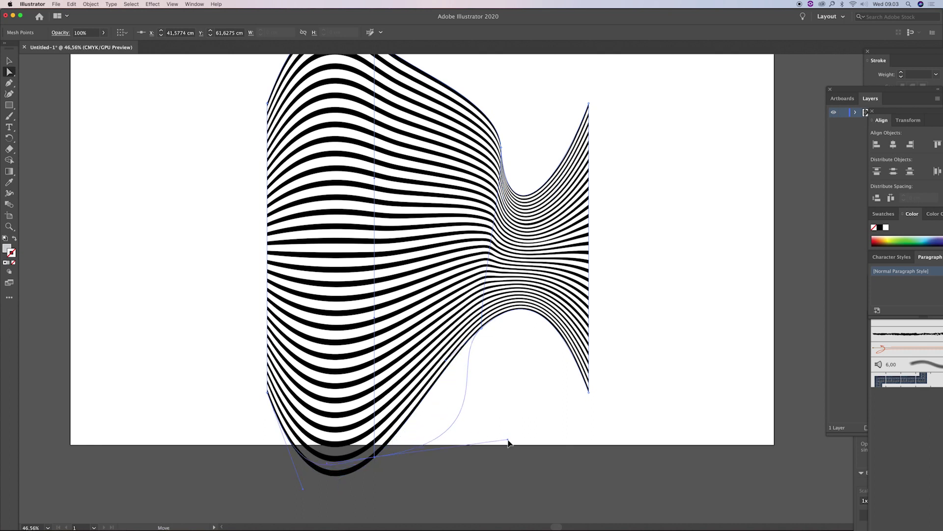
pyautogui.click(375, 181)
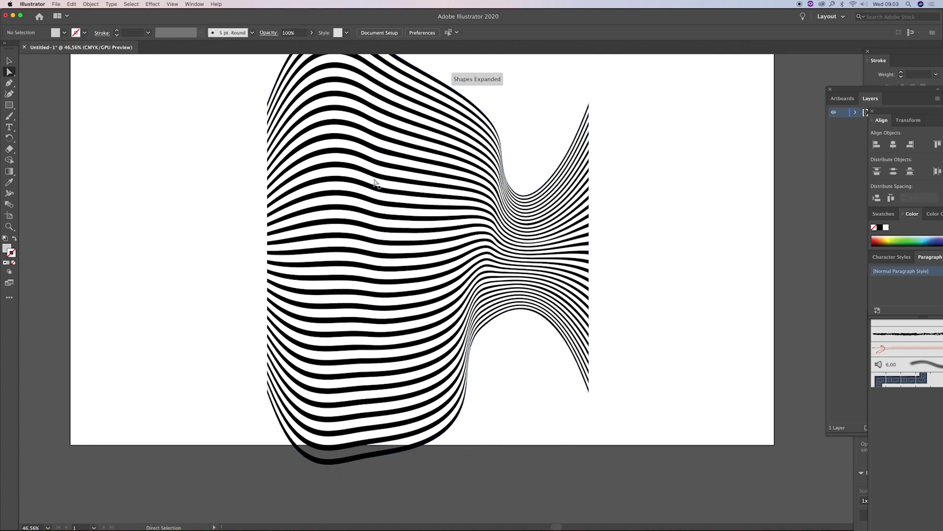
# Step: Pull top points down and curve the right edge outward so the stripes billow
pyautogui.moveTo(384, 212)
pyautogui.mouseDown()
pyautogui.moveTo(440, 226)
pyautogui.moveTo(439, 271)
pyautogui.mouseUp()
pyautogui.scroll(2, 393, 196)
pyautogui.hscroll(2, 393, 197)
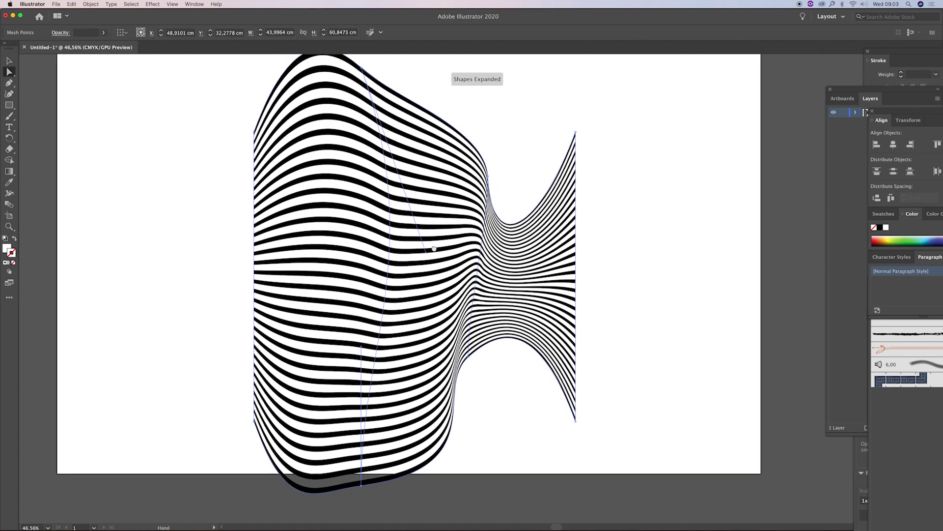
pyautogui.moveTo(350, 108)
pyautogui.mouseDown()
pyautogui.moveTo(352, 172)
pyautogui.moveTo(407, 263)
pyautogui.moveTo(405, 205)
pyautogui.mouseUp()
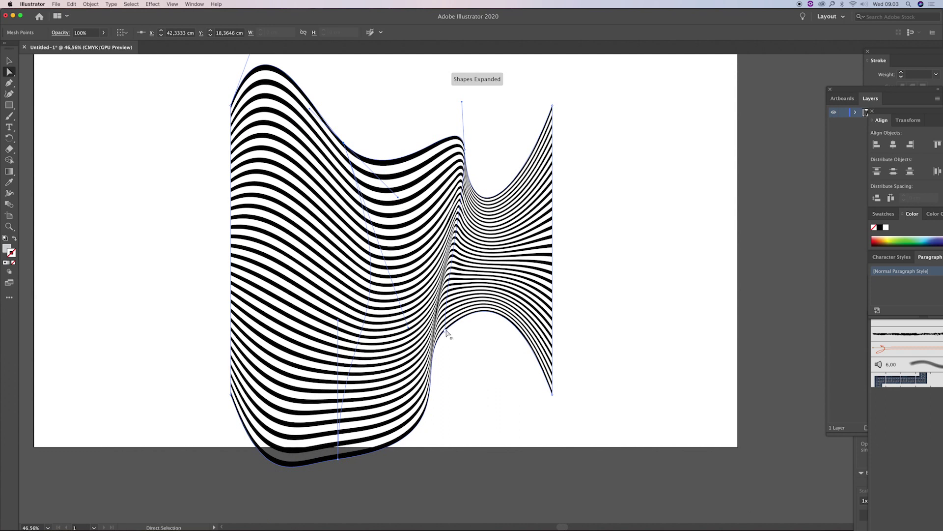
pyautogui.moveTo(448, 334); pyautogui.dragTo(465, 329)
pyautogui.click(552, 393)
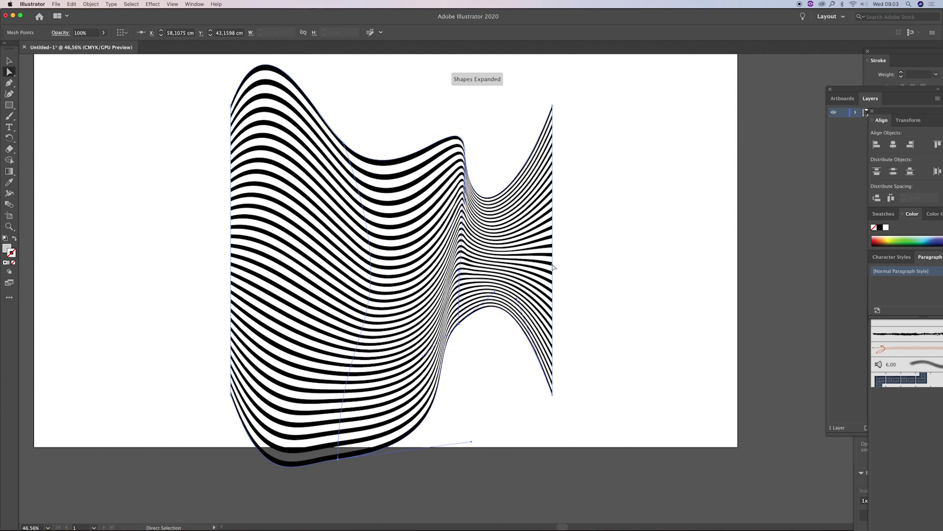
pyautogui.moveTo(554, 395); pyautogui.dragTo(526, 394)
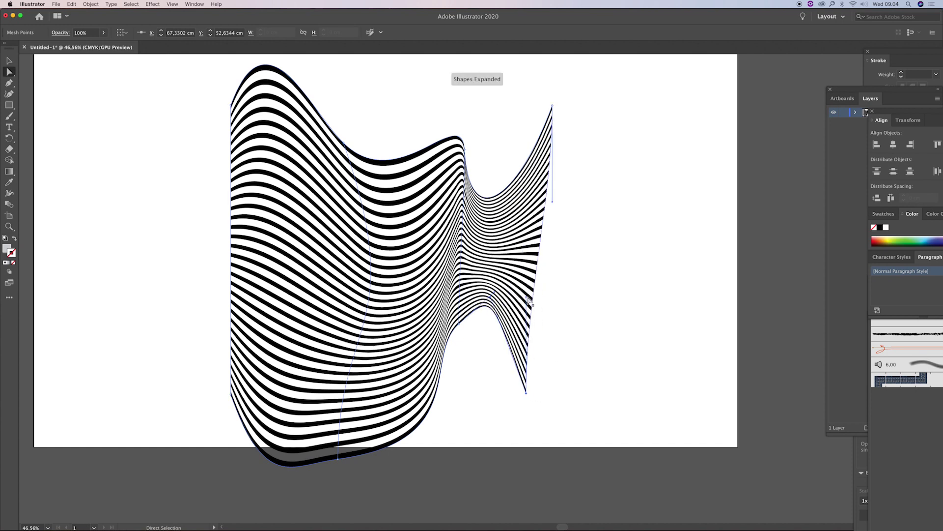
pyautogui.moveTo(530, 301); pyautogui.dragTo(663, 320)
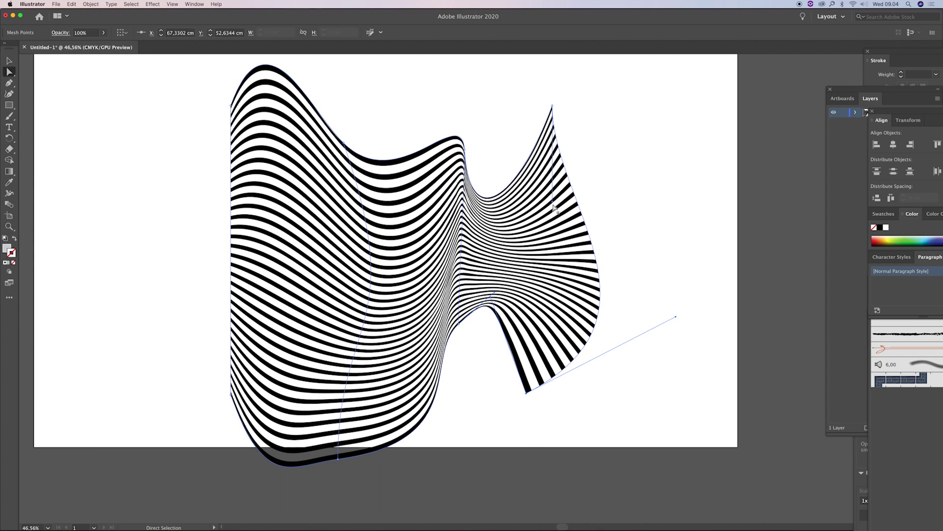
pyautogui.scroll(-1, 283, 139)
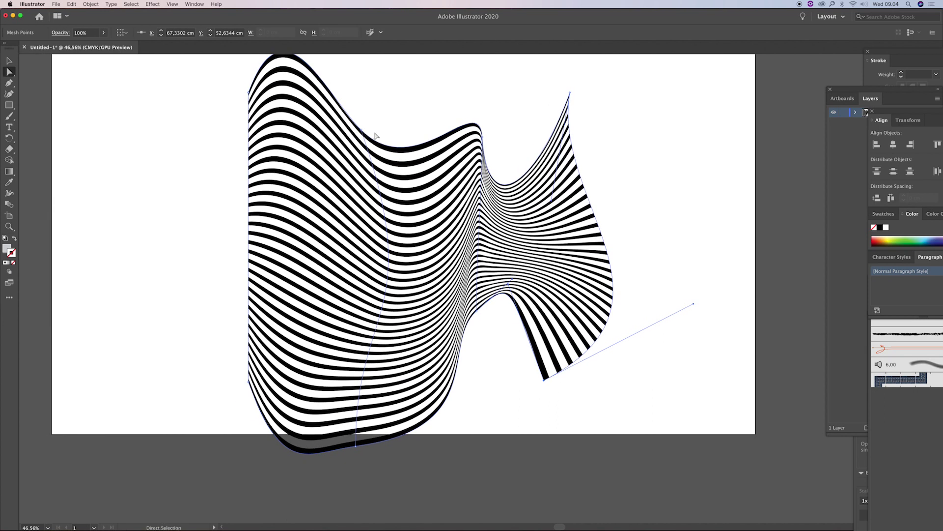
pyautogui.moveTo(249, 92)
pyautogui.mouseDown()
pyautogui.moveTo(193, 180)
pyautogui.moveTo(188, 213)
pyautogui.mouseUp()
# Step: Smooth a left-side curve and raise the bottom point to lift the wave's base
pyautogui.press('z')
pyautogui.keyDown('alt'); pyautogui.click(490, 286); pyautogui.keyUp('alt')
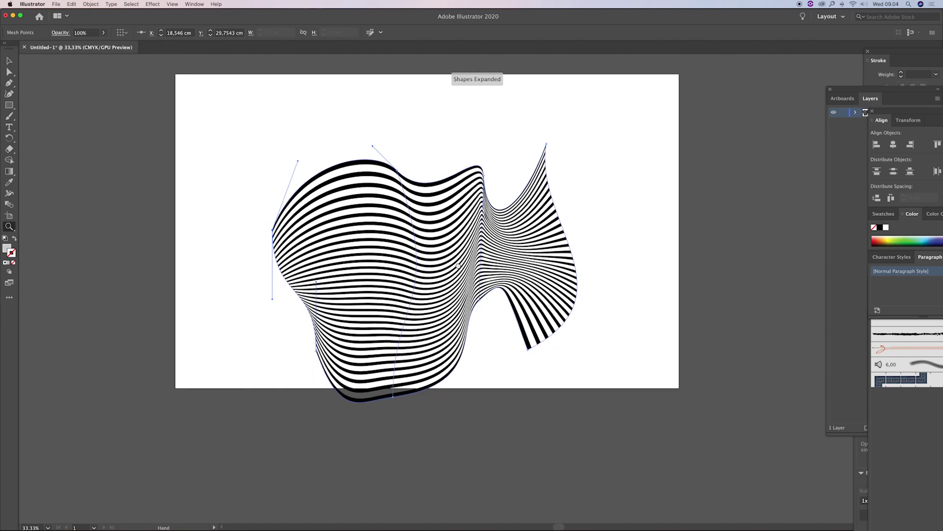
pyautogui.click(419, 287)
pyautogui.press('a')
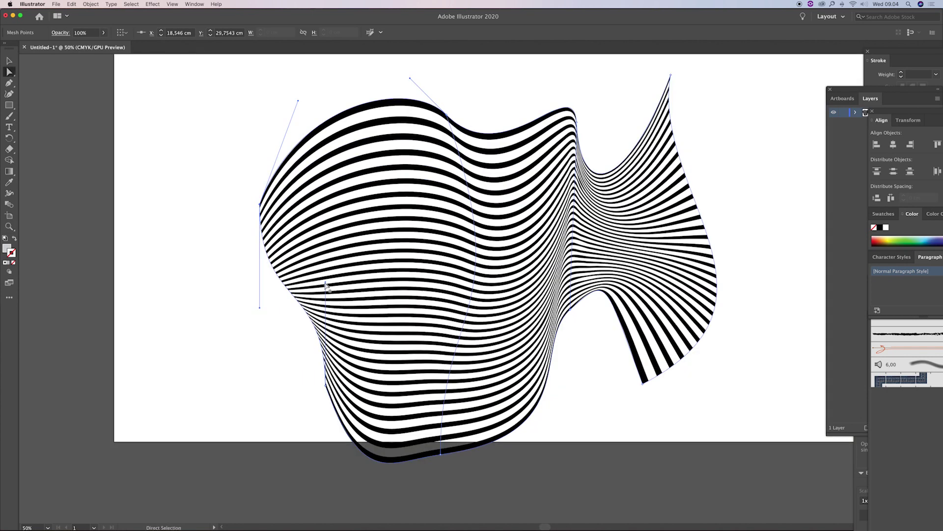
pyautogui.moveTo(325, 284); pyautogui.dragTo(354, 286)
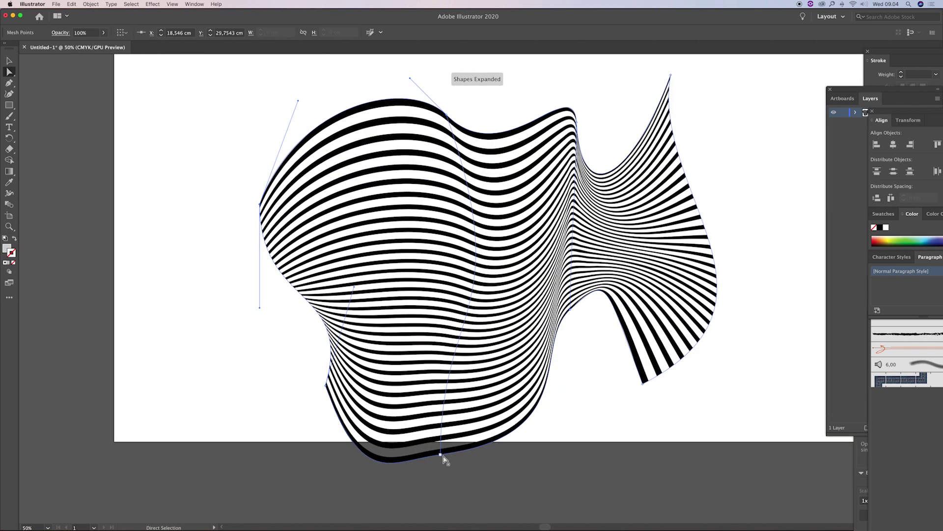
pyautogui.moveTo(441, 455); pyautogui.dragTo(439, 416)
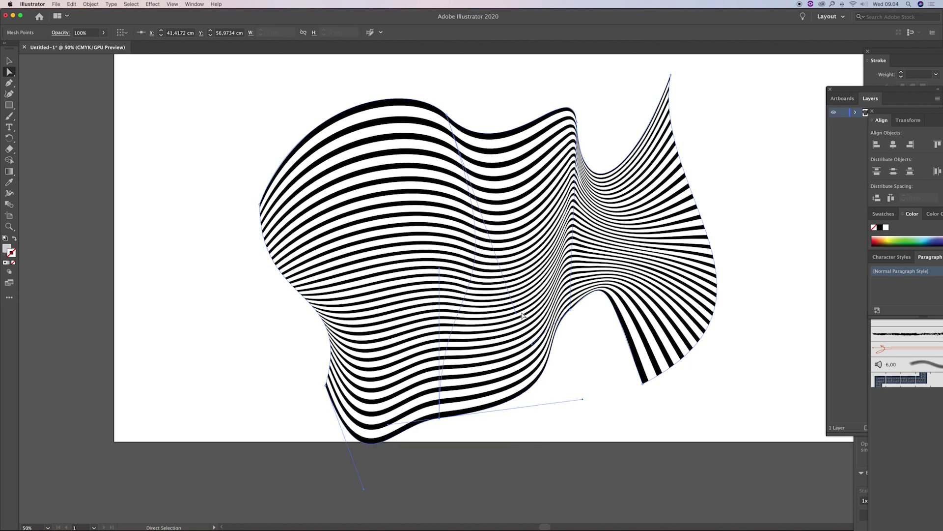
pyautogui.click(600, 373)
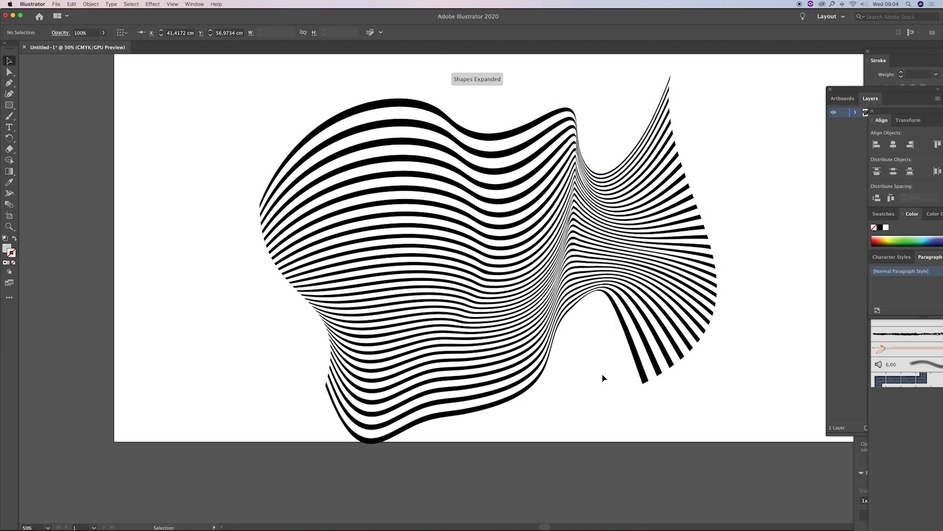
# Step: Zoom out and select the whole warped stripe envelope object
pyautogui.press('z')
pyautogui.keyDown('alt'); pyautogui.click(550, 306); pyautogui.keyUp('alt')
pyautogui.press('v')
pyautogui.click(474, 276)
pyautogui.press('a')
pyautogui.click(500, 268)
pyautogui.press('v')
pyautogui.click(448, 276)
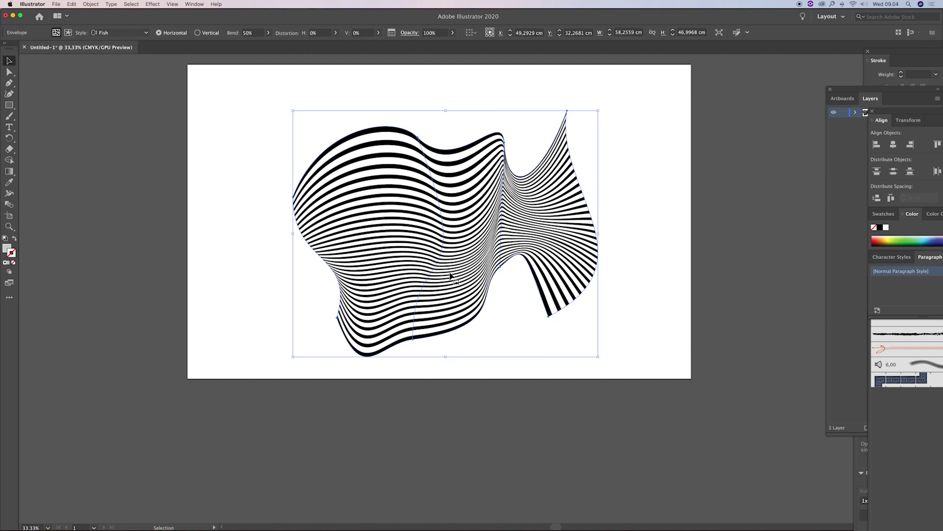
# Step: Expand the envelope with Object and Fill checked, then reselect the expanded stripe group
pyautogui.click(90, 4)
pyautogui.click(104, 83)
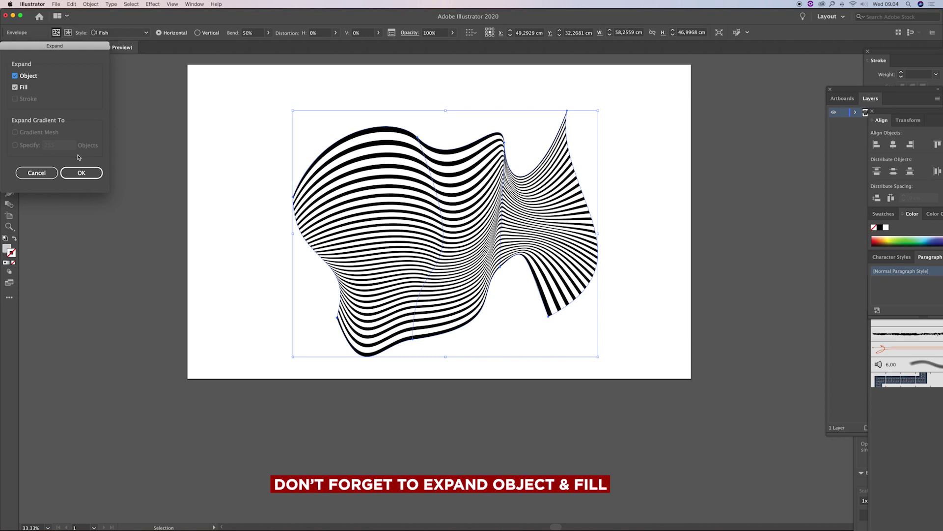
pyautogui.click(81, 173)
pyautogui.click(630, 198)
pyautogui.click(404, 218)
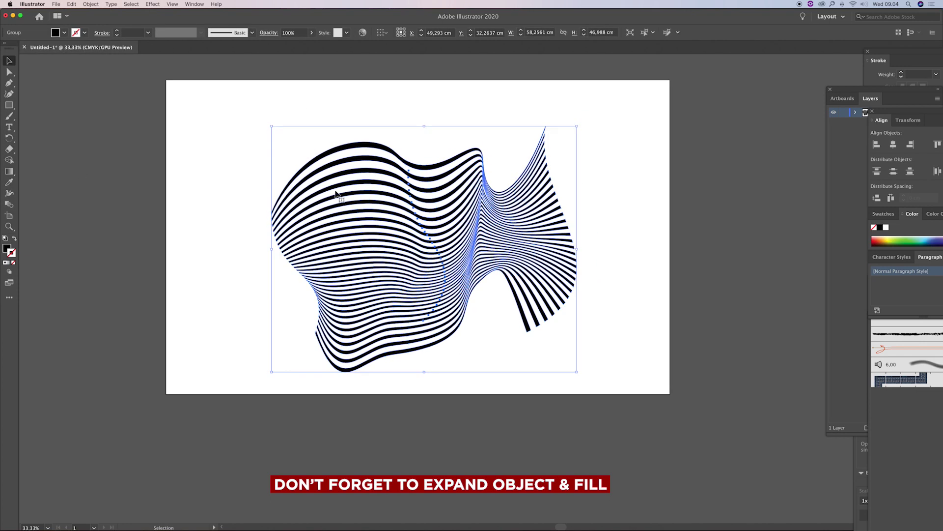
pyautogui.click(92, 5)
pyautogui.moveTo(107, 196)
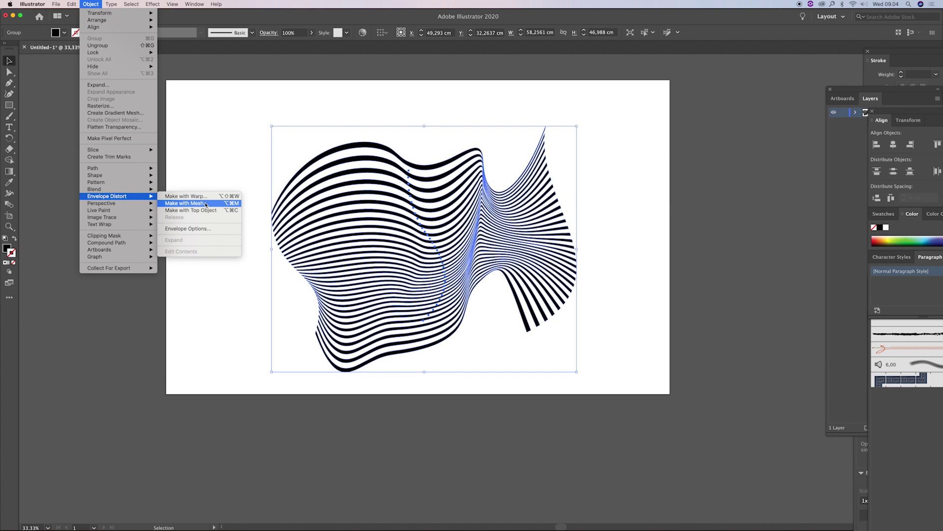
# Step: Wrap the stripe group in an 8 × 8 mesh envelope with preview on, then zoom in
pyautogui.click(205, 204)
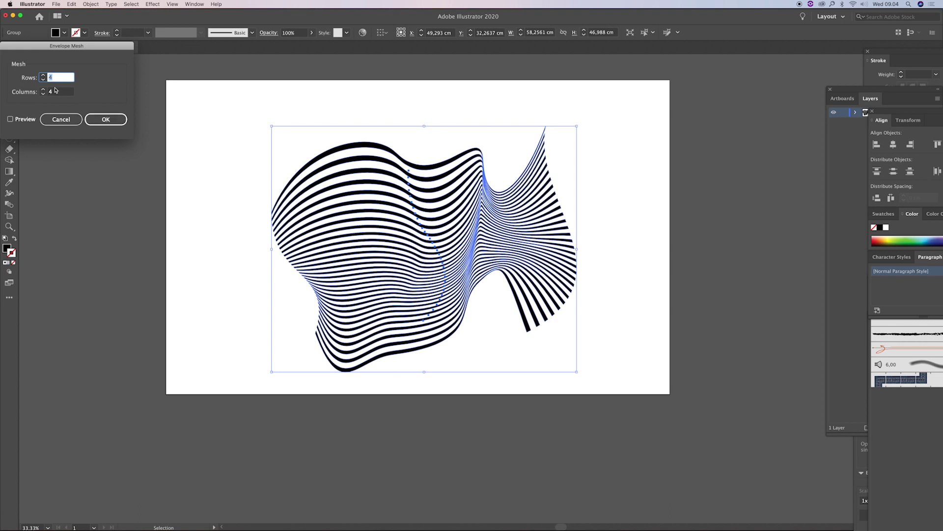
pyautogui.click(11, 119)
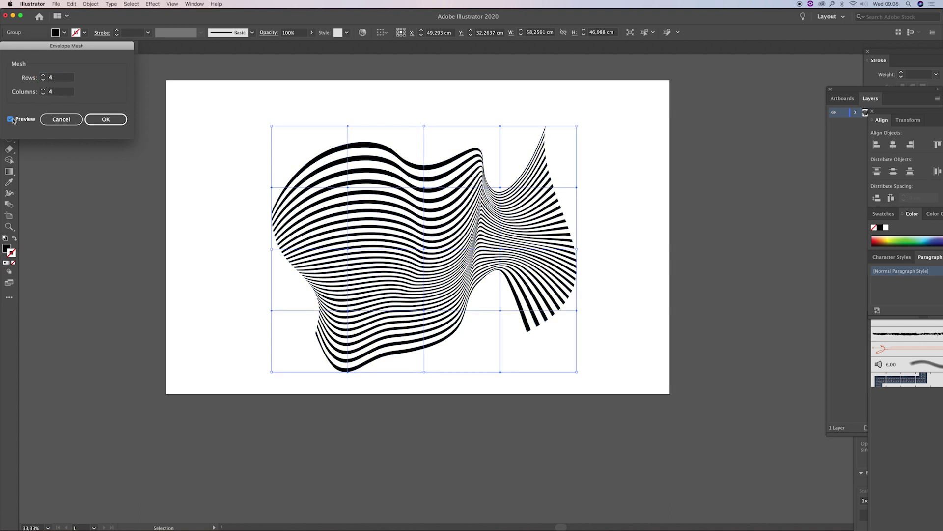
pyautogui.click(61, 78)
pyautogui.write('8')
pyautogui.press('Tab')
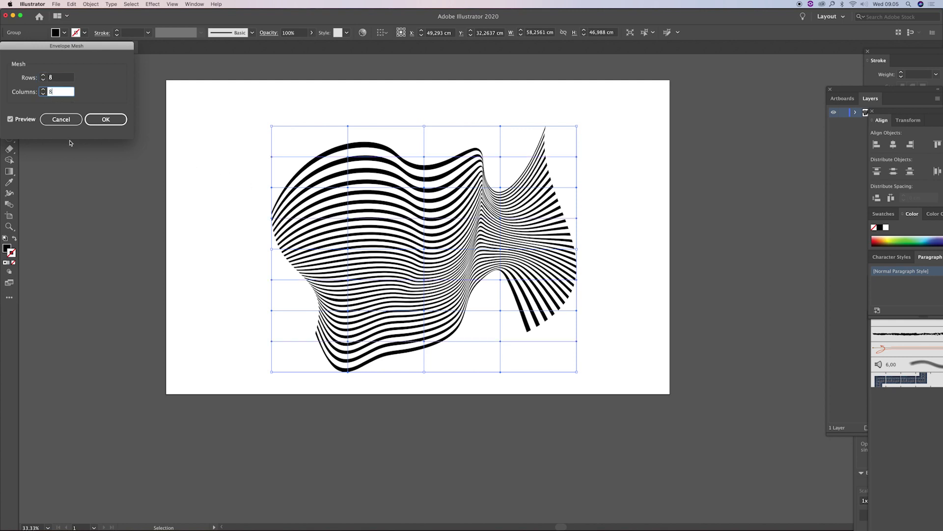
pyautogui.click(106, 120)
pyautogui.press('z')
pyautogui.click(435, 256)
# Step: Drag upper and right-side mesh points to deepen the wave through the stripes
pyautogui.press('a')
pyautogui.moveTo(429, 256); pyautogui.dragTo(419, 273)
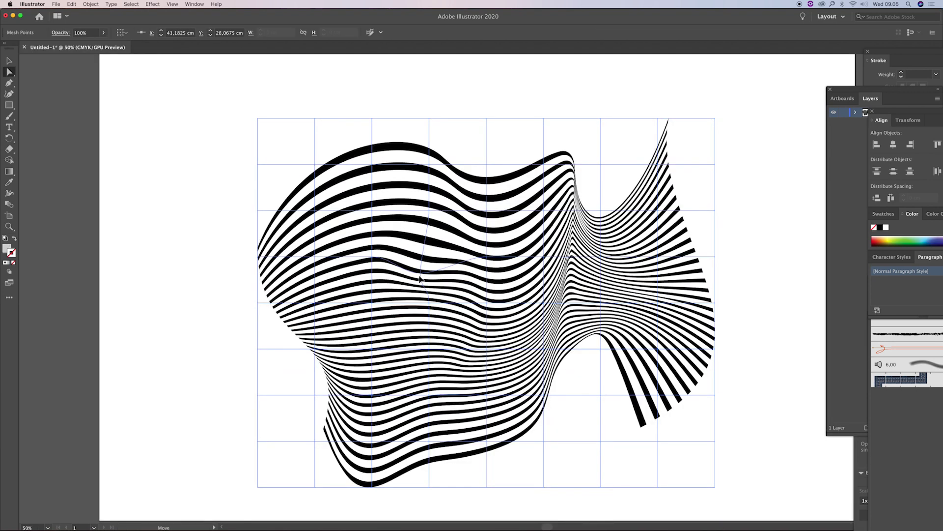
pyautogui.moveTo(429, 210); pyautogui.dragTo(445, 252)
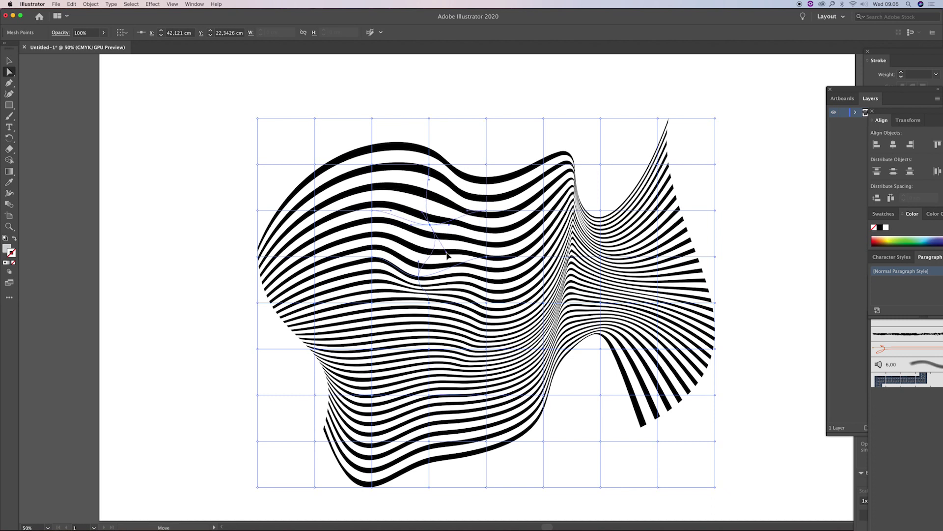
pyautogui.moveTo(468, 215)
pyautogui.mouseDown()
pyautogui.moveTo(491, 261)
pyautogui.moveTo(539, 280)
pyautogui.mouseUp()
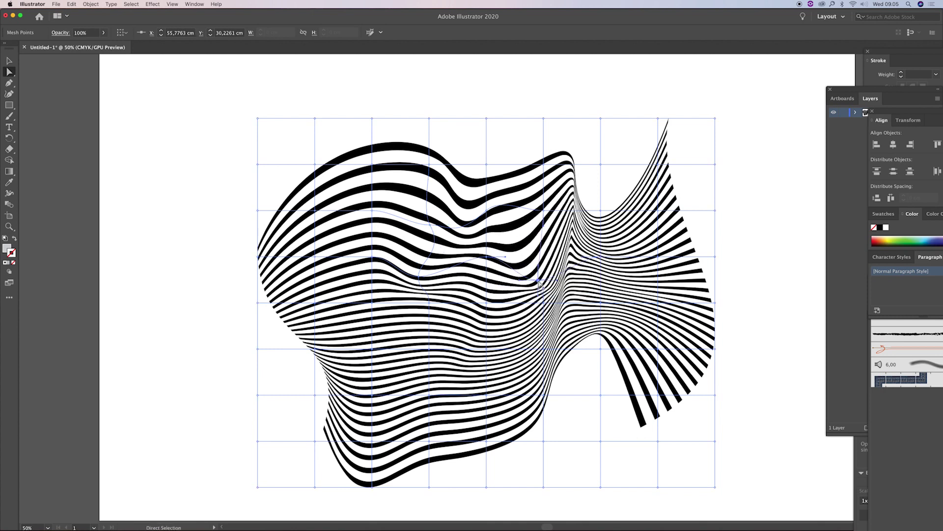
pyautogui.moveTo(544, 350); pyautogui.dragTo(534, 340)
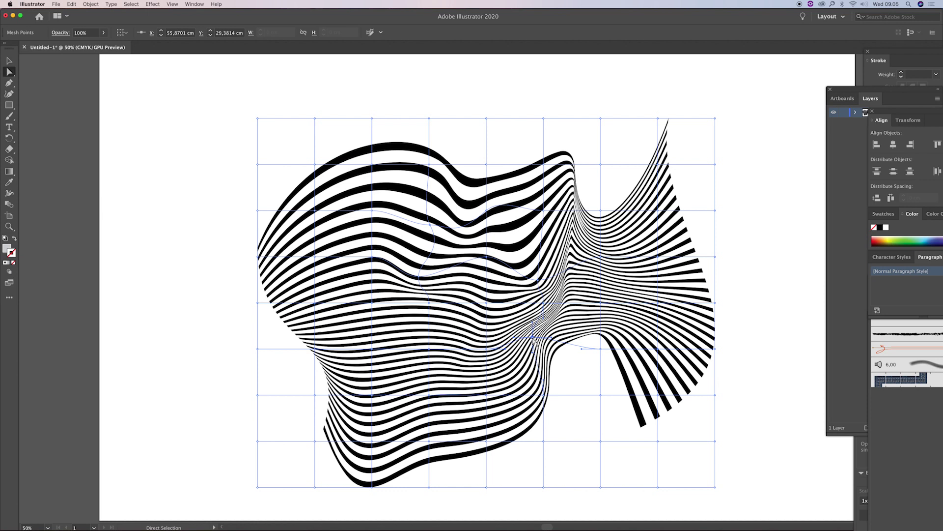
pyautogui.moveTo(601, 302); pyautogui.dragTo(589, 292)
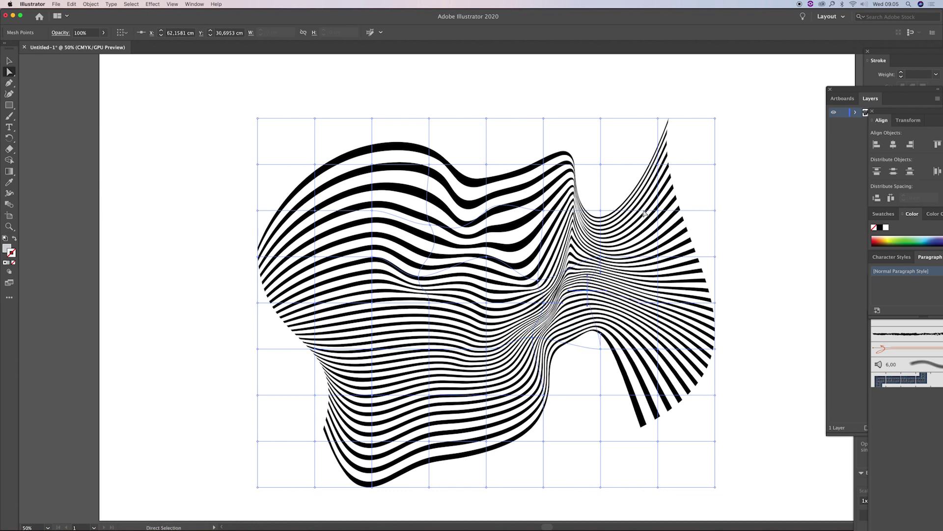
pyautogui.moveTo(658, 210); pyautogui.dragTo(632, 232)
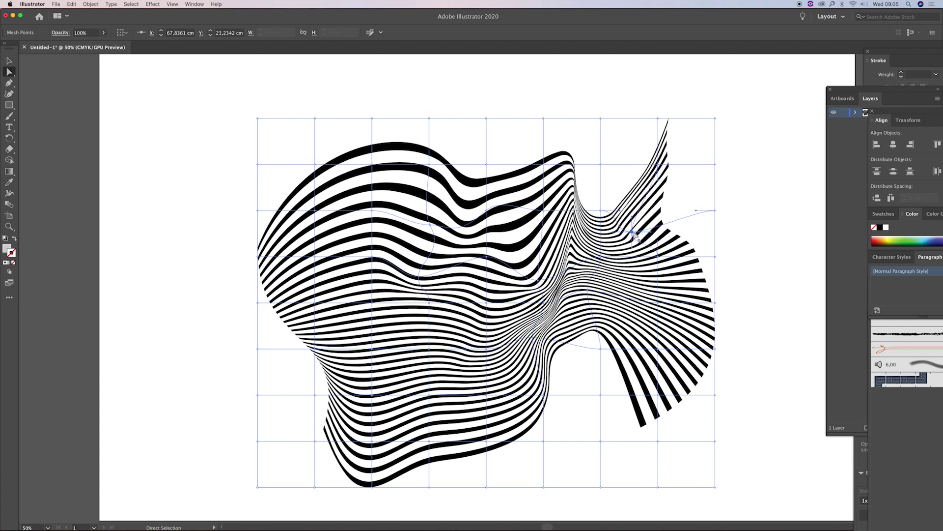
pyautogui.moveTo(429, 349); pyautogui.dragTo(467, 346)
# Step: Drag central, bottom-edge and left mesh points to ripple the middle and fold the lower-right edge
pyautogui.moveTo(486, 303)
pyautogui.mouseDown()
pyautogui.moveTo(503, 285)
pyautogui.moveTo(495, 264)
pyautogui.mouseUp()
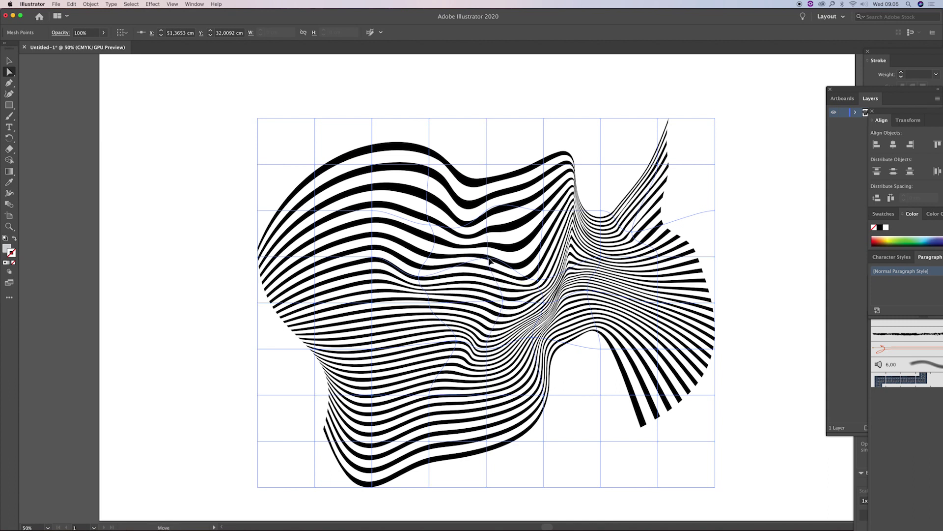
pyautogui.moveTo(488, 214); pyautogui.dragTo(495, 246)
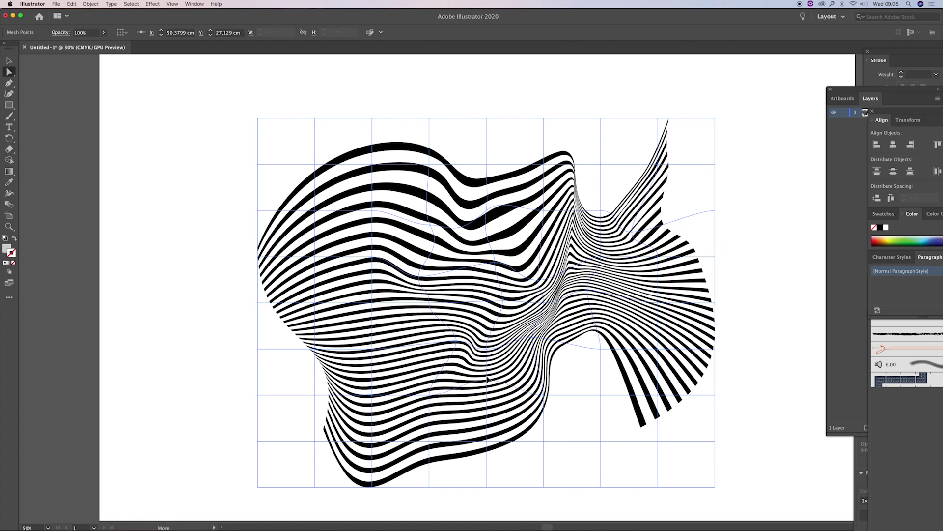
pyautogui.moveTo(486, 394); pyautogui.dragTo(486, 364)
pyautogui.moveTo(488, 439); pyautogui.dragTo(487, 396)
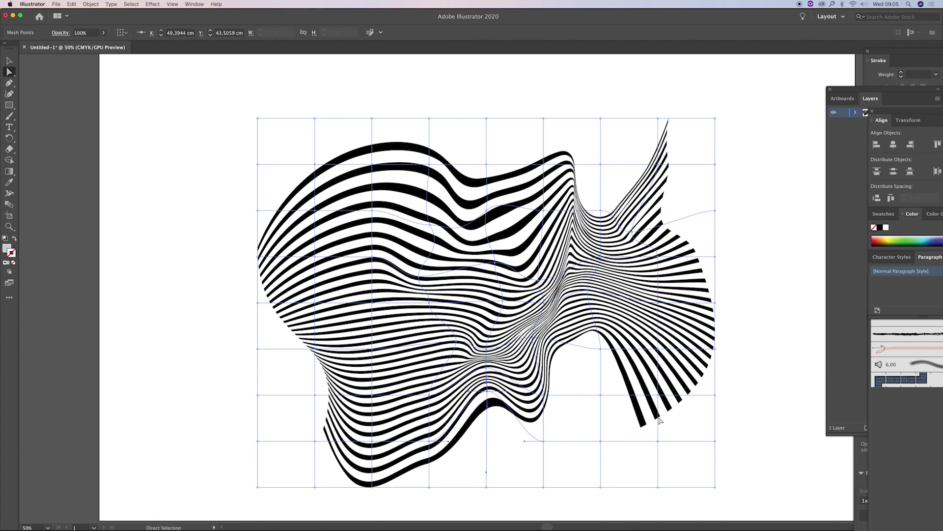
pyautogui.moveTo(658, 396)
pyautogui.mouseDown()
pyautogui.moveTo(656, 338)
pyautogui.moveTo(635, 333)
pyautogui.mouseUp()
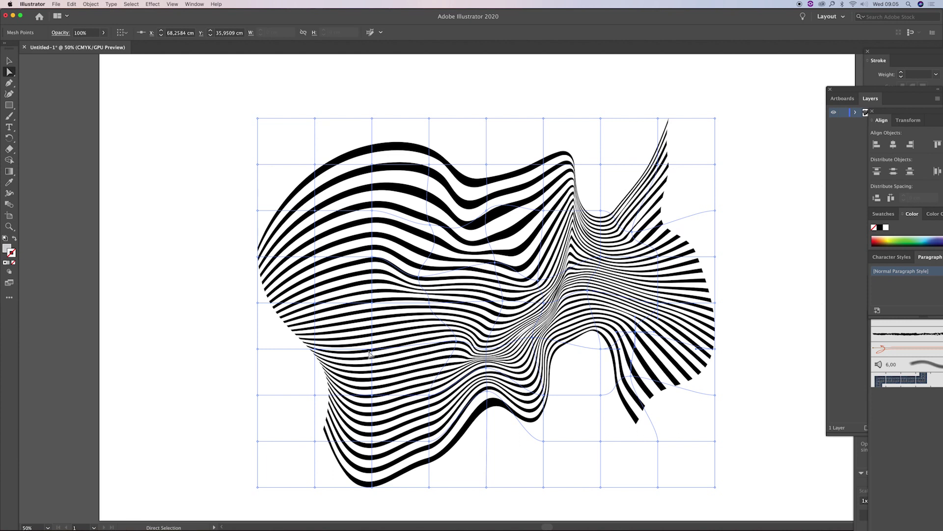
pyautogui.moveTo(372, 349); pyautogui.dragTo(393, 374)
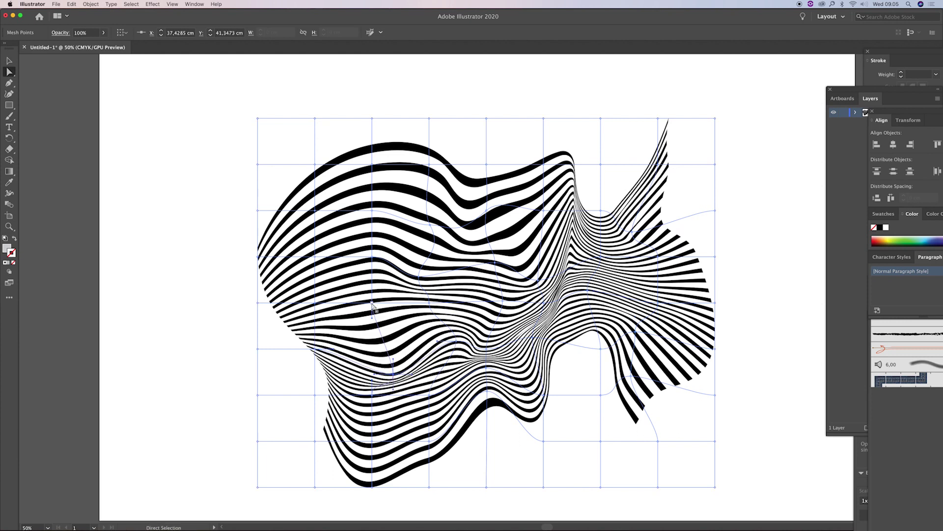
pyautogui.moveTo(372, 304); pyautogui.dragTo(379, 331)
pyautogui.moveTo(376, 257); pyautogui.dragTo(357, 224)
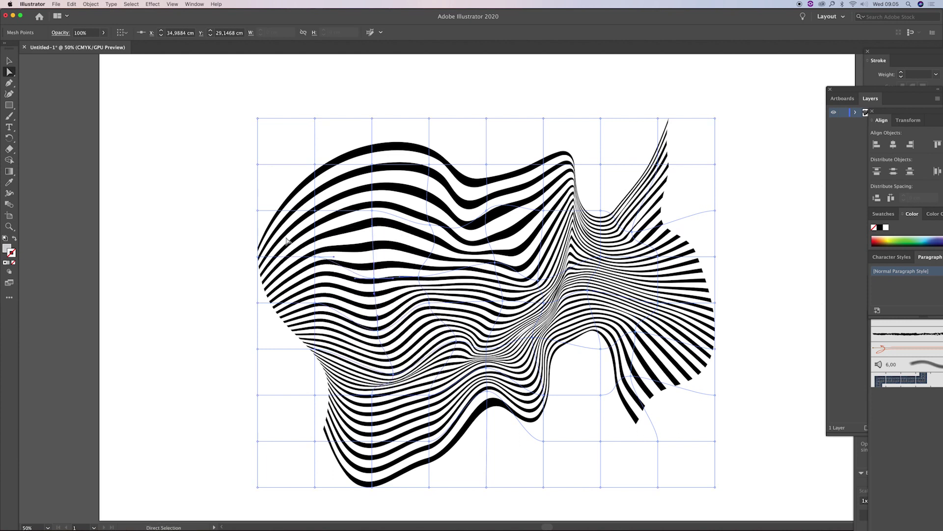
# Step: Select the mesh-distorted stripes and expand them with Object and Fill checked
pyautogui.click(214, 192)
pyautogui.press('z')
pyautogui.moveTo(431, 246); pyautogui.dragTo(460, 196)
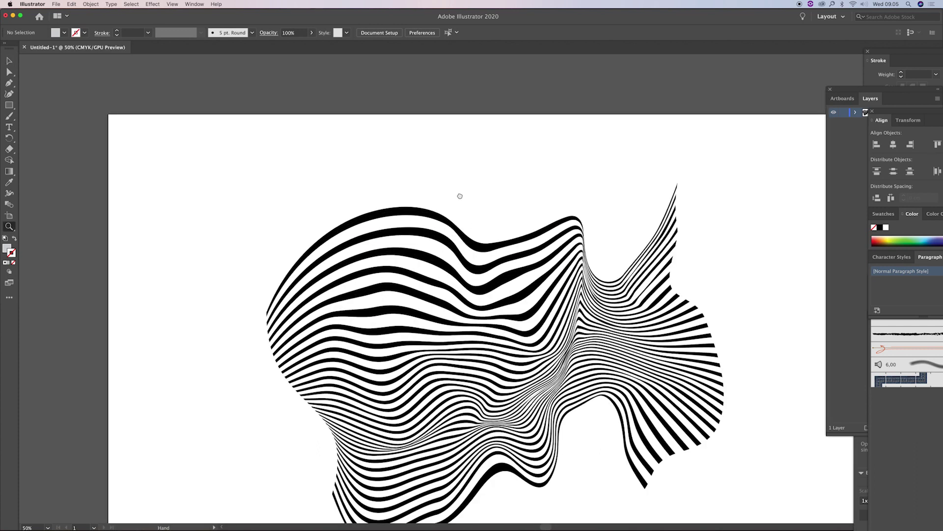
pyautogui.hotkey('ctrl', '-')
pyautogui.hotkey('ctrl', '-')
pyautogui.press('v')
pyautogui.click(444, 272)
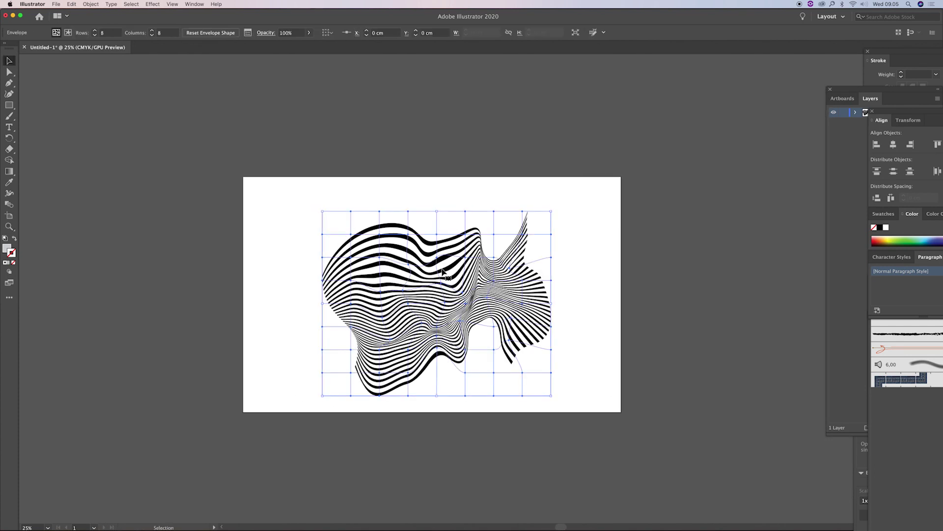
pyautogui.click(91, 4)
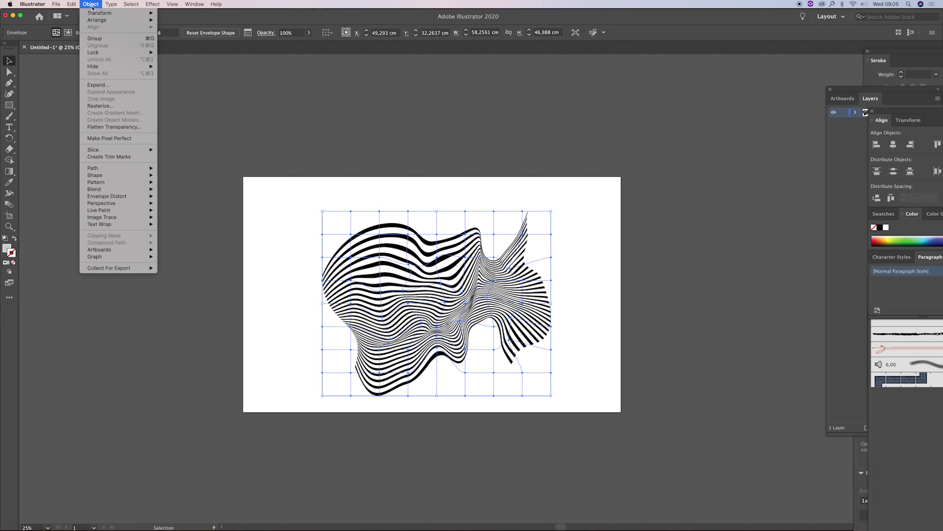
pyautogui.click(99, 85)
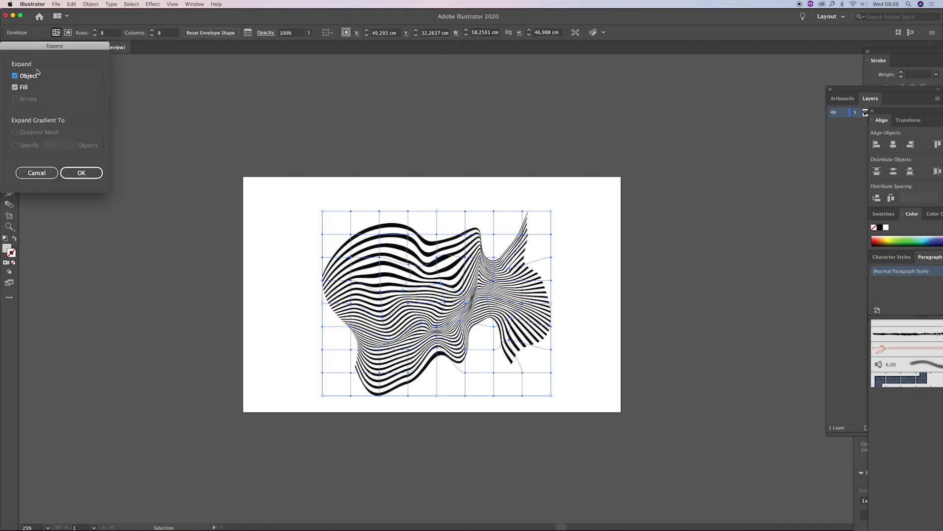
pyautogui.click(81, 173)
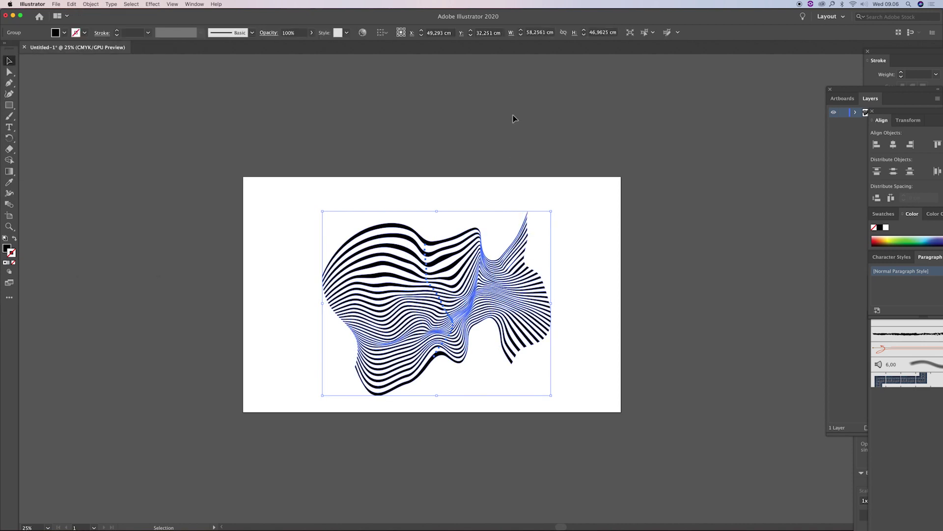
# Step: Deselect, then zoom in on the expanded rippling stripes to review them
pyautogui.click(512, 118)
pyautogui.moveTo(513, 238); pyautogui.dragTo(501, 217)
pyautogui.press('z')
pyautogui.click(499, 253)
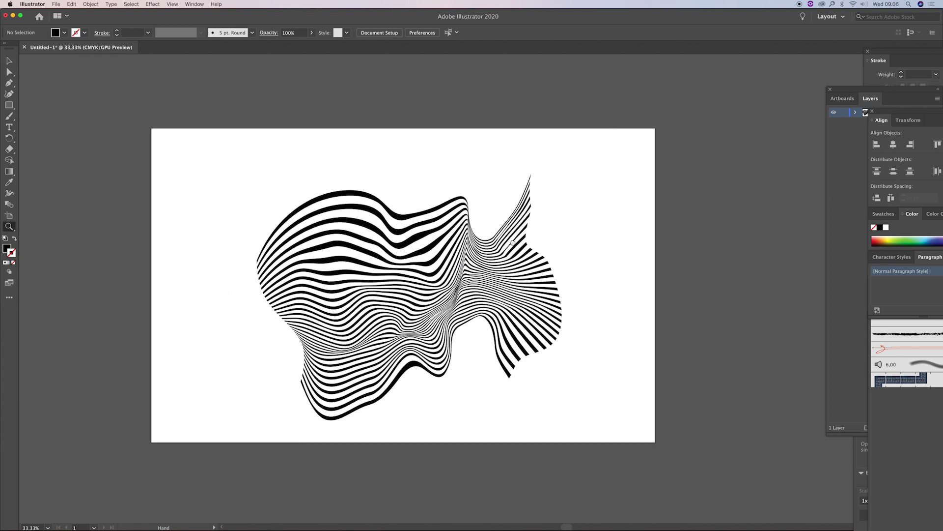
pyautogui.click(466, 258)
pyautogui.moveTo(466, 258); pyautogui.dragTo(462, 256)
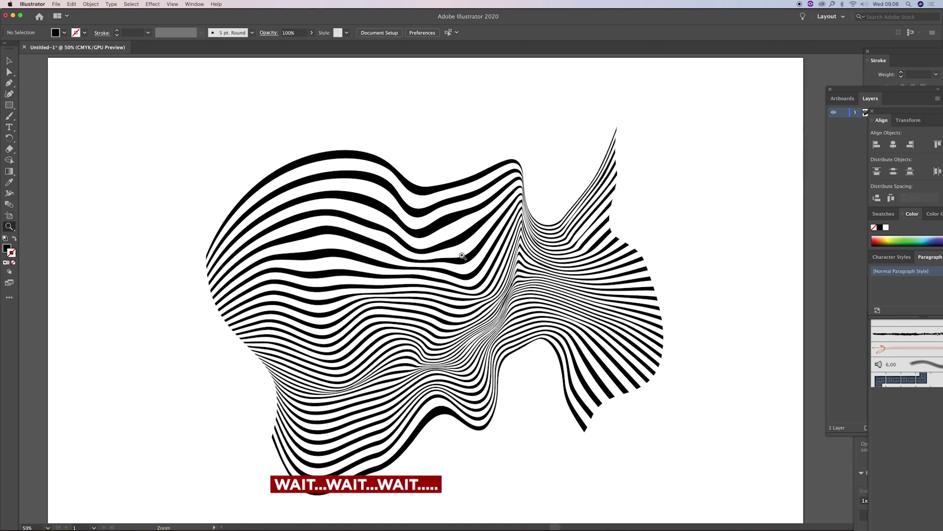
# Step: Create a point-type text object in Myriad Pro Regular 12 pt near the artboard's middle
pyautogui.keyDown('alt'); pyautogui.click(462, 256); pyautogui.keyUp('alt')
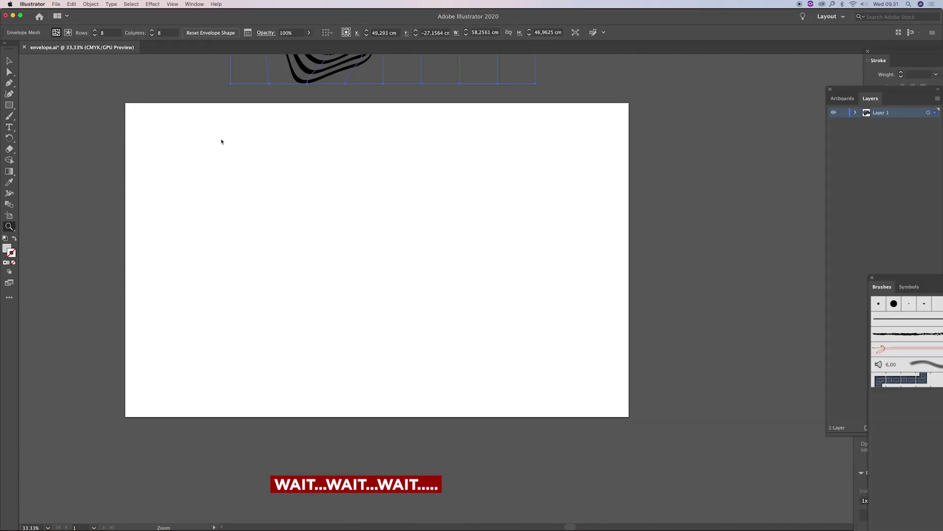
pyautogui.scroll(2, 307, 164)
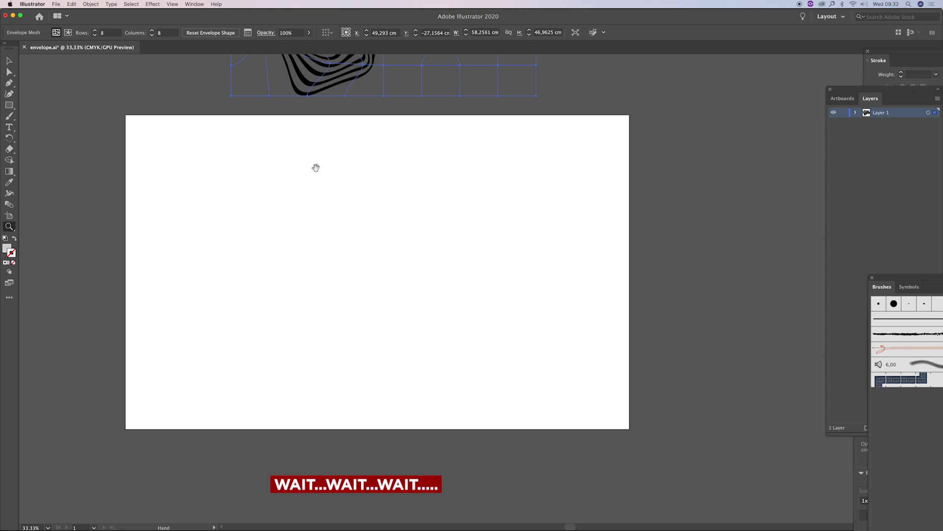
pyautogui.scroll(3, 337, 189)
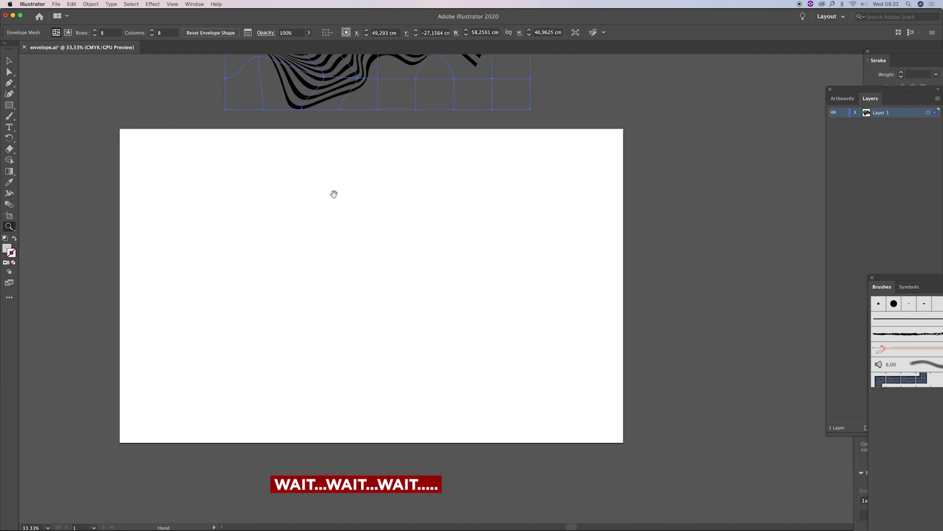
pyautogui.scroll(-1, 402, 214)
pyautogui.scroll(-1, 396, 204)
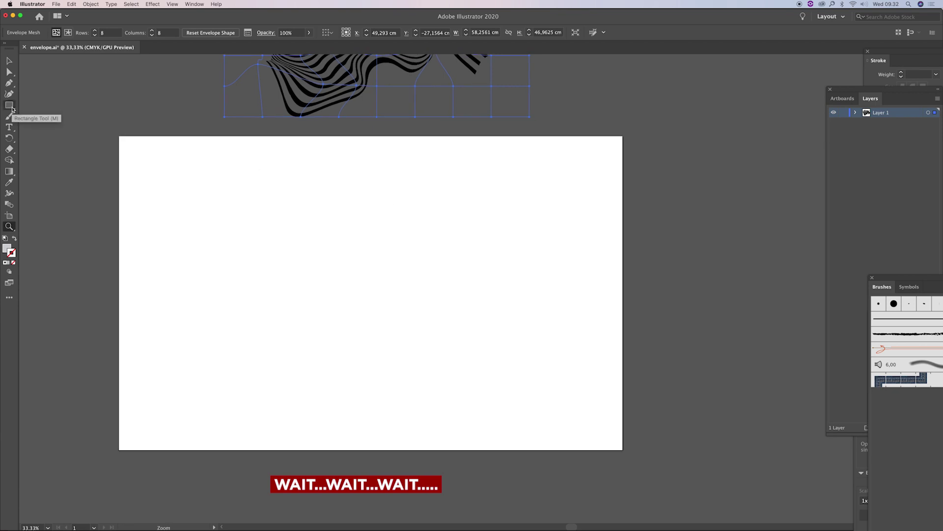
pyautogui.click(8, 127)
pyautogui.click(301, 294)
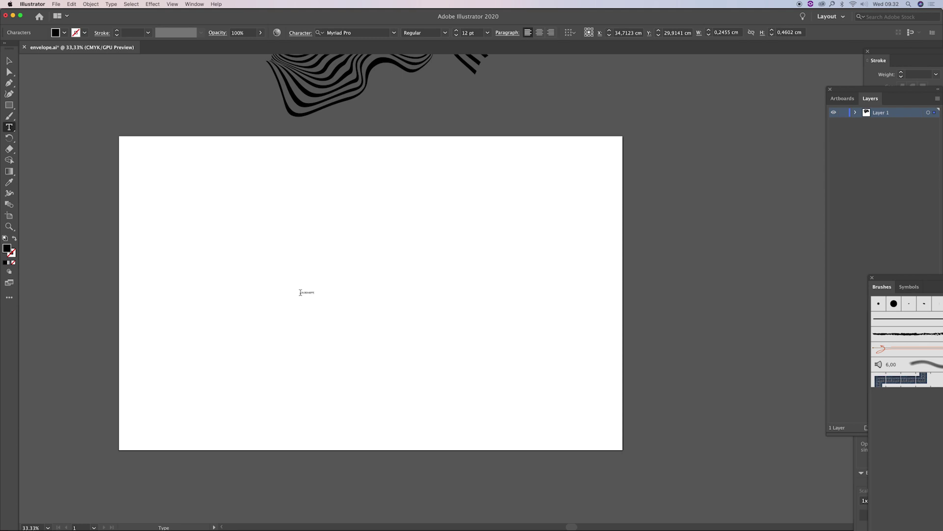
# Step: Set the COLORSHAPPY text in the Gotham Black font
pyautogui.press('super+a')
pyautogui.click(379, 33)
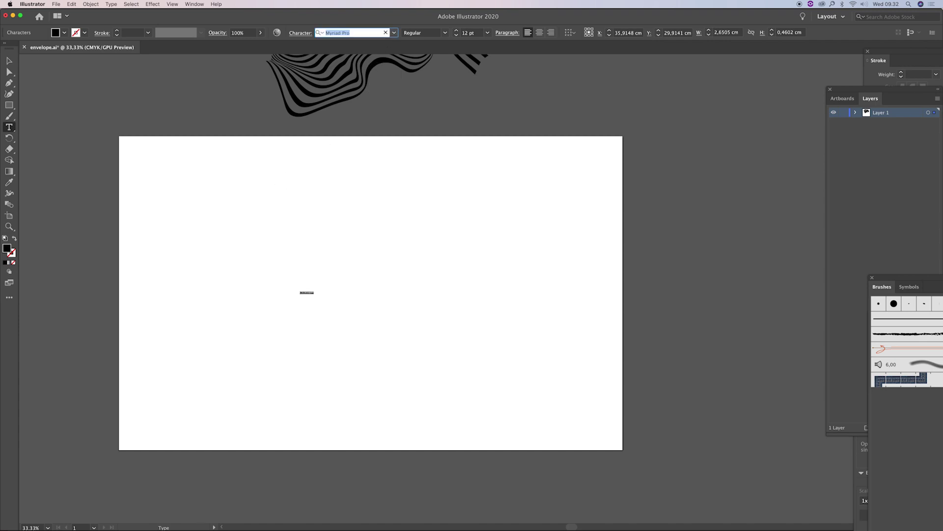
pyautogui.write('gotham')
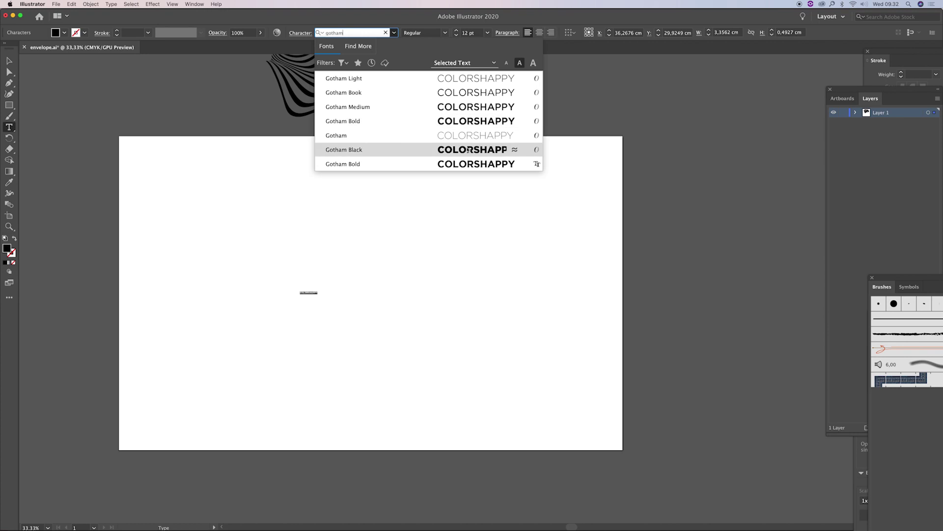
pyautogui.click(471, 150)
pyautogui.press('Escape')
# Step: Scale the text to about 201.5 pt and stretch it across the middle of the artboard
pyautogui.press('e')
pyautogui.moveTo(319, 296); pyautogui.dragTo(537, 444)
pyautogui.moveTo(473, 307); pyautogui.dragTo(425, 304)
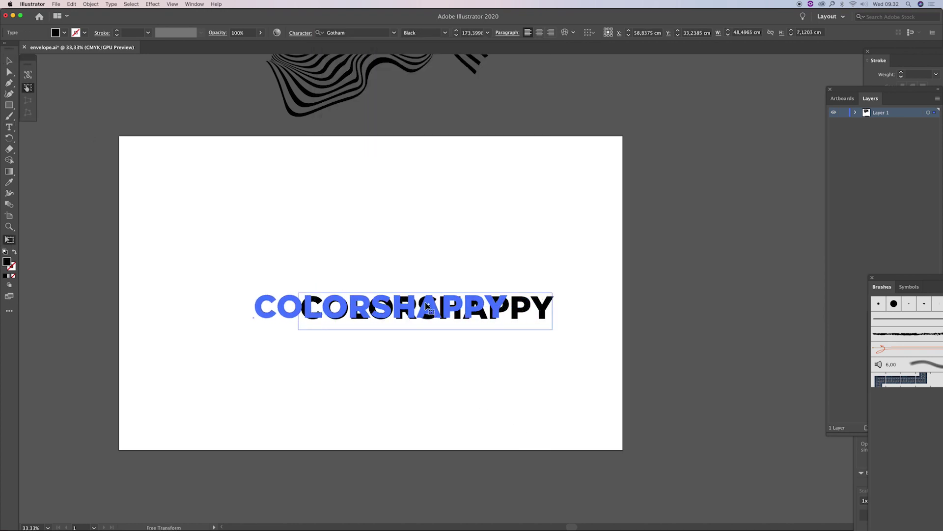
pyautogui.moveTo(510, 305)
pyautogui.mouseDown()
pyautogui.moveTo(545, 275)
pyautogui.moveTo(480, 300)
pyautogui.mouseUp()
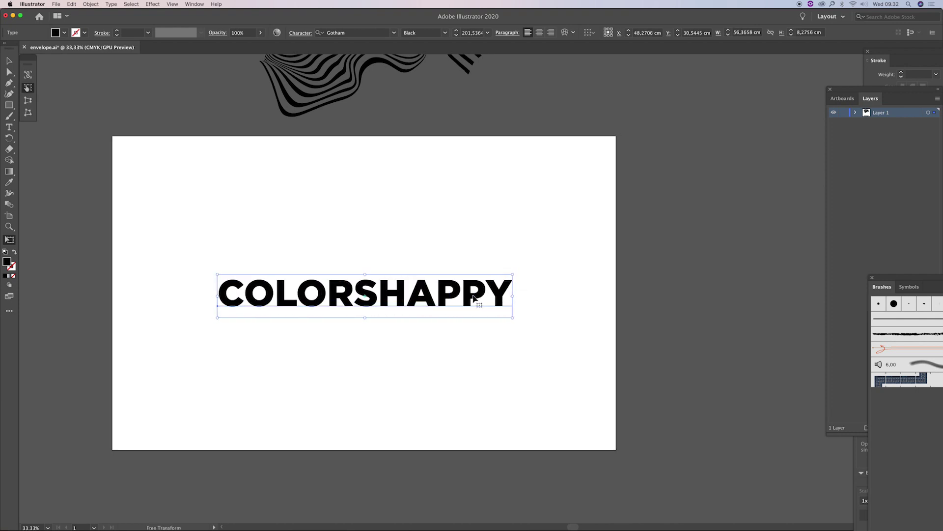
# Step: Convert the COLORSHAPPY text to outlines with Create Outlines (Ctrl+Shift+O)
pyautogui.click(92, 4)
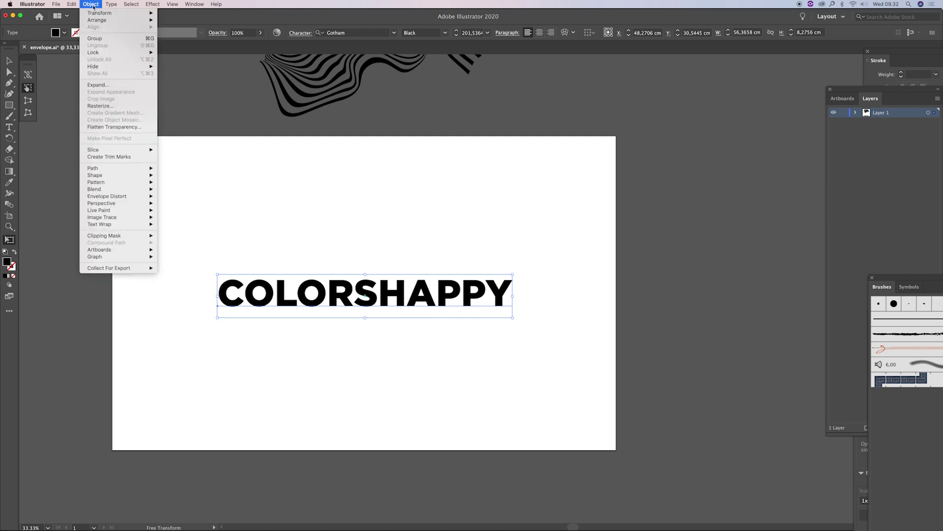
pyautogui.click(375, 319)
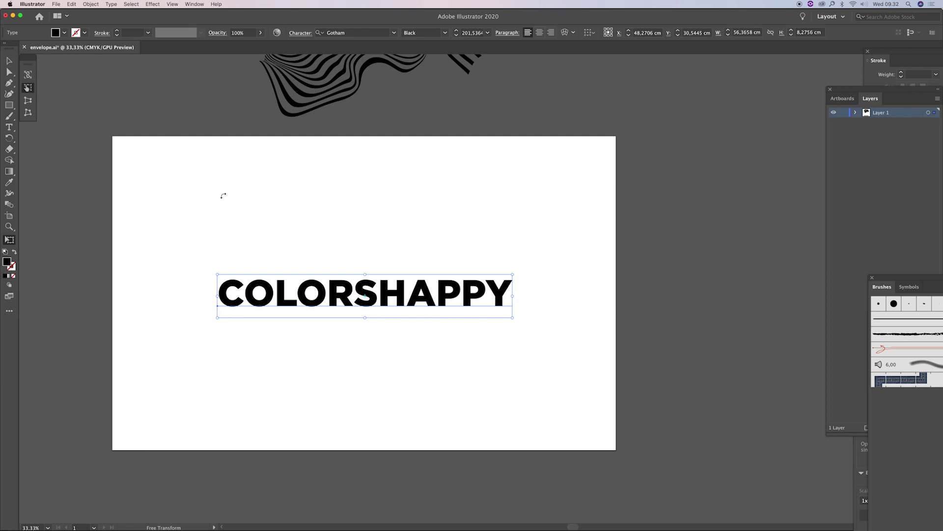
pyautogui.press('v')
pyautogui.hotkey('ctrl', 'shift', 'o')
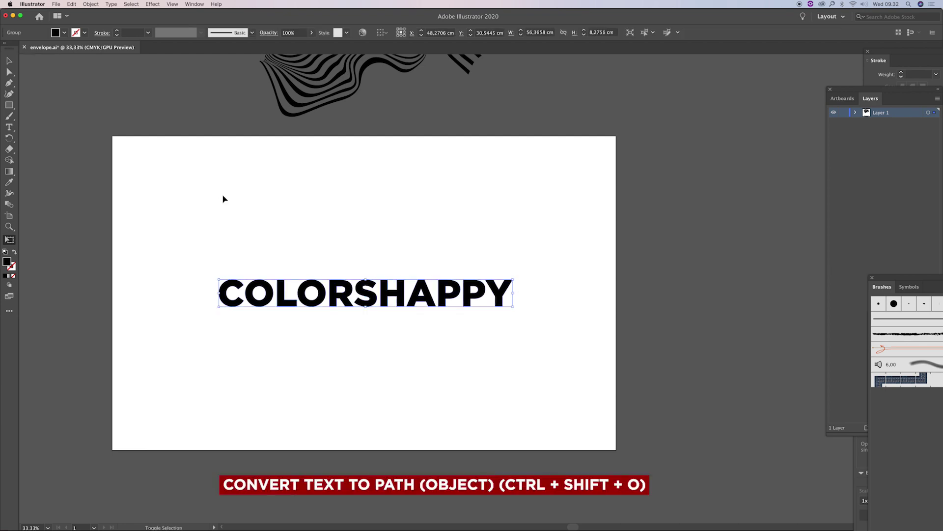
pyautogui.click(326, 358)
pyautogui.click(316, 287)
# Step: Step into and back out of isolation mode, leaving the whole COLORSHAPPY group selected
pyautogui.hscroll(2, 335, 300)
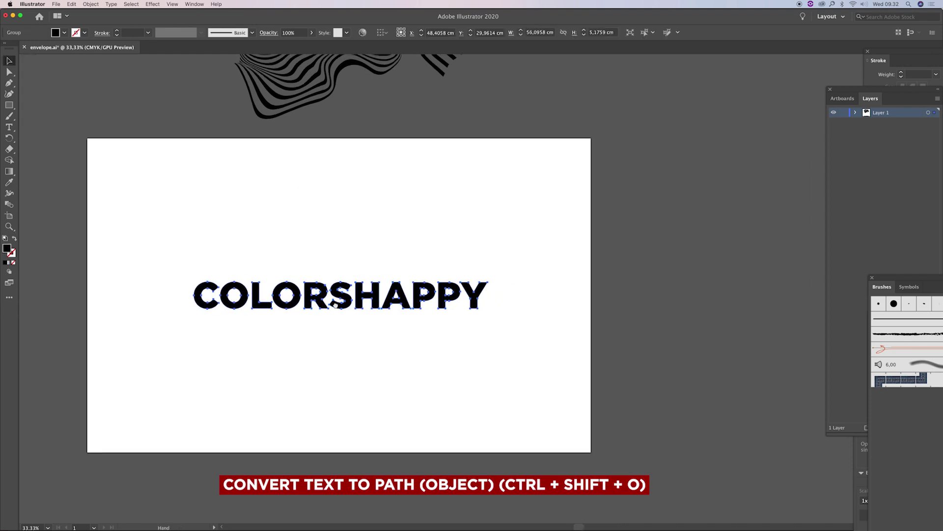
pyautogui.doubleClick(368, 301)
pyautogui.moveTo(164, 255); pyautogui.dragTo(470, 347)
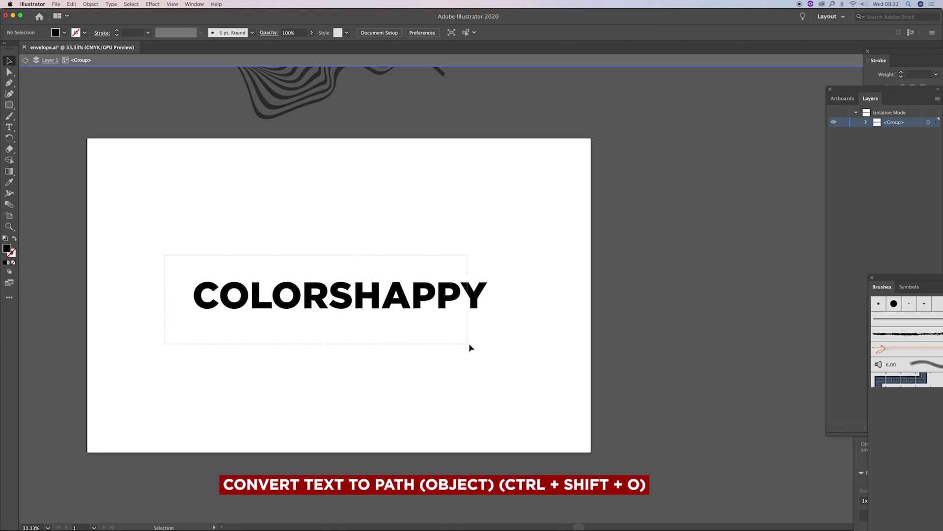
pyautogui.doubleClick(247, 321)
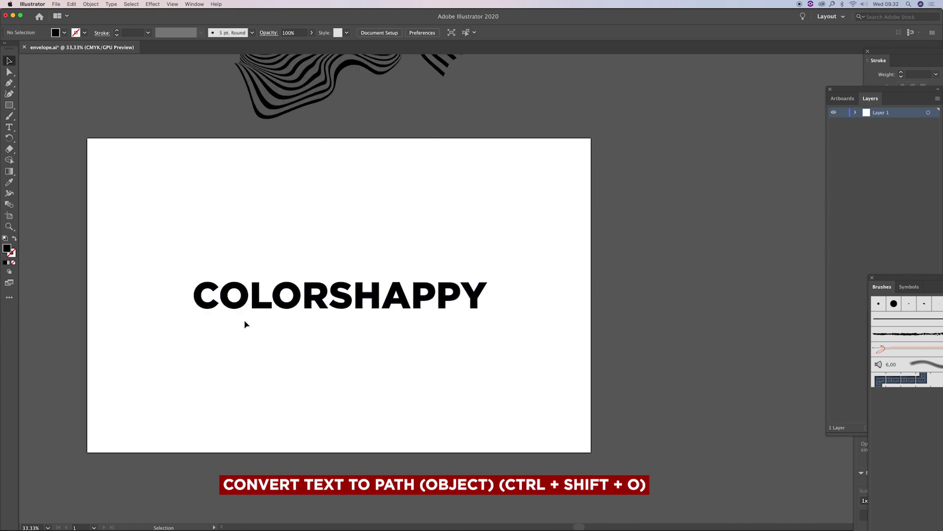
pyautogui.click(250, 295)
pyautogui.click(91, 3)
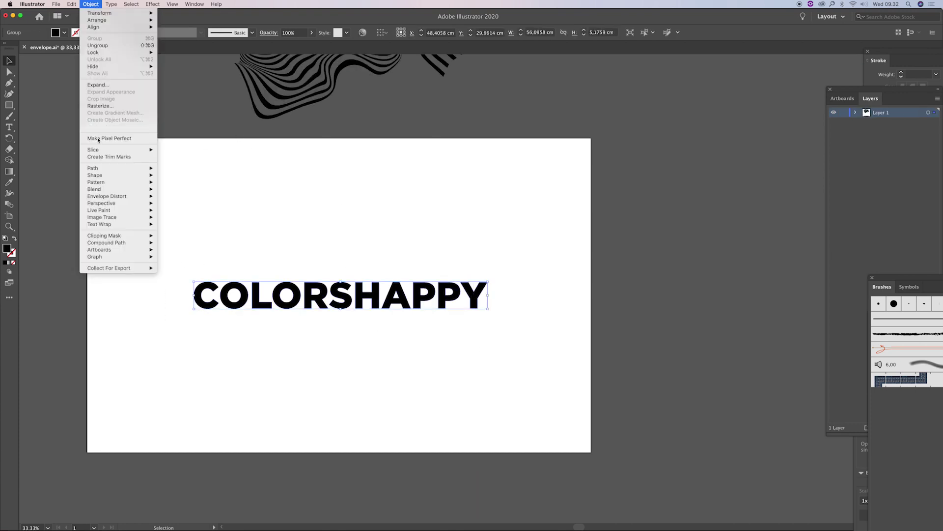
pyautogui.moveTo(107, 197)
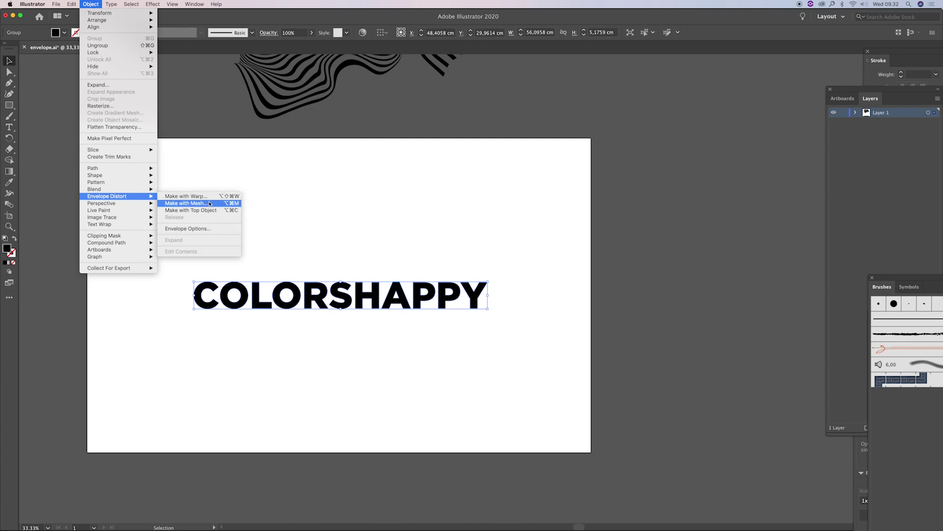
# Step: Apply a Make with Warp envelope using the Flag style to COLORSHAPPY
pyautogui.click(197, 196)
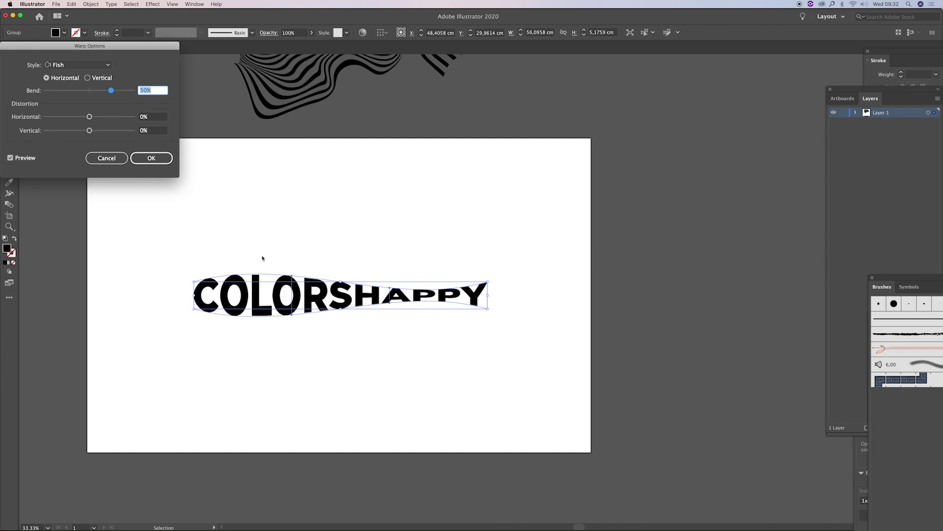
pyautogui.click(78, 65)
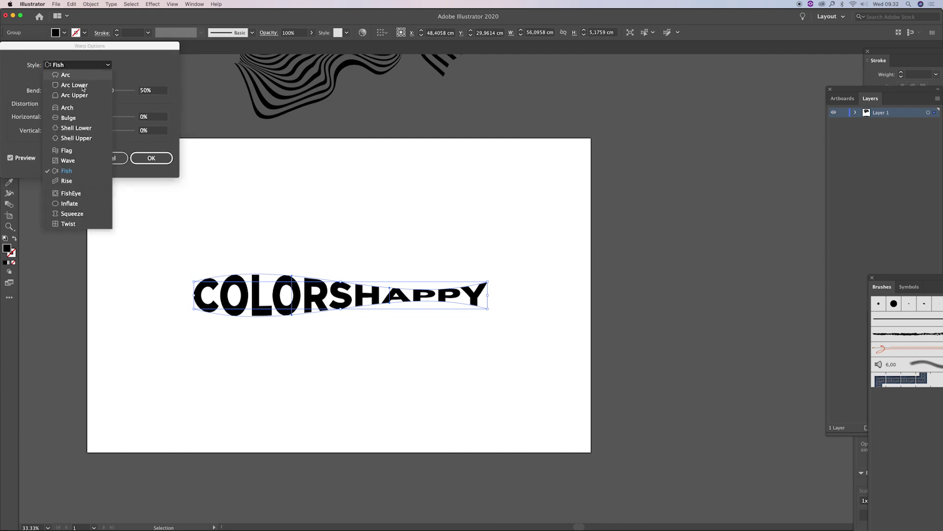
pyautogui.click(66, 151)
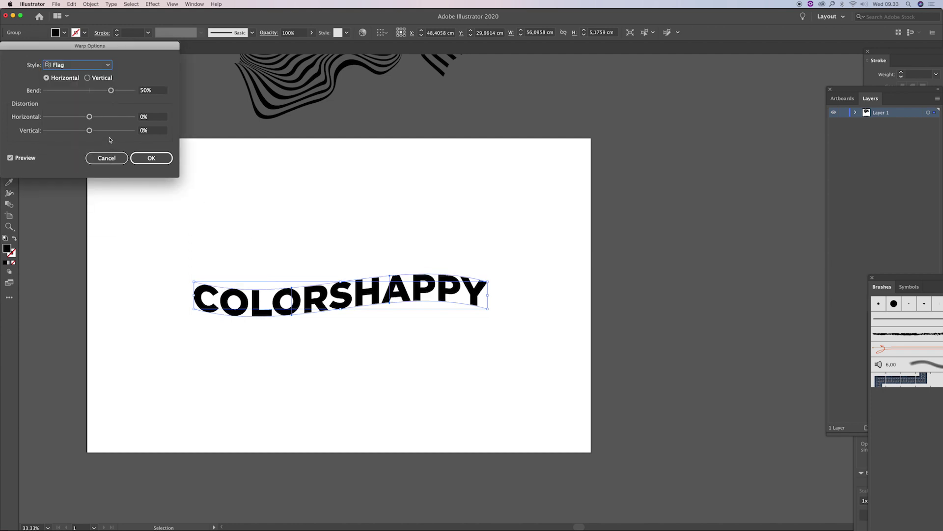
pyautogui.click(147, 158)
# Step: Drag warp envelope points to reshape the letters around OR, HA, PPY and COL
pyautogui.press('a')
pyautogui.click(293, 290)
pyautogui.moveTo(294, 291)
pyautogui.mouseDown()
pyautogui.moveTo(295, 310)
pyautogui.moveTo(393, 311)
pyautogui.mouseUp()
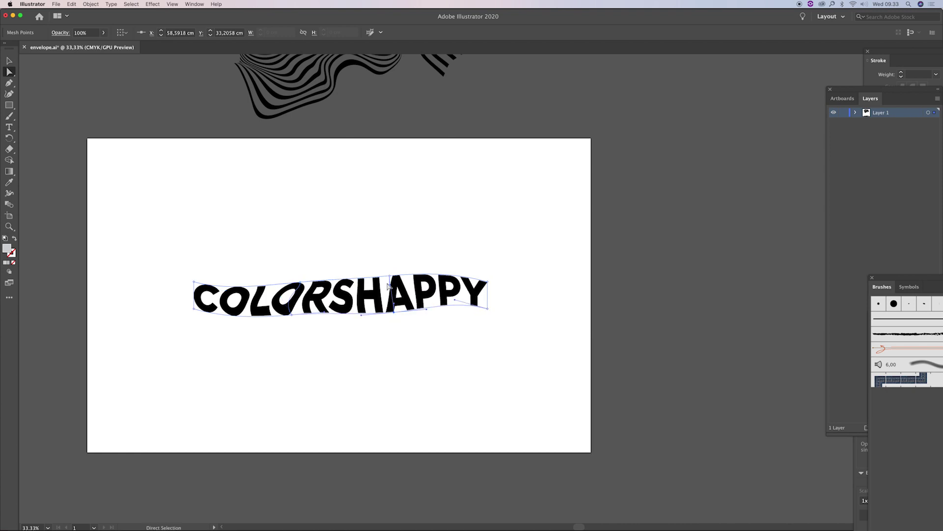
pyautogui.moveTo(389, 293); pyautogui.dragTo(387, 294)
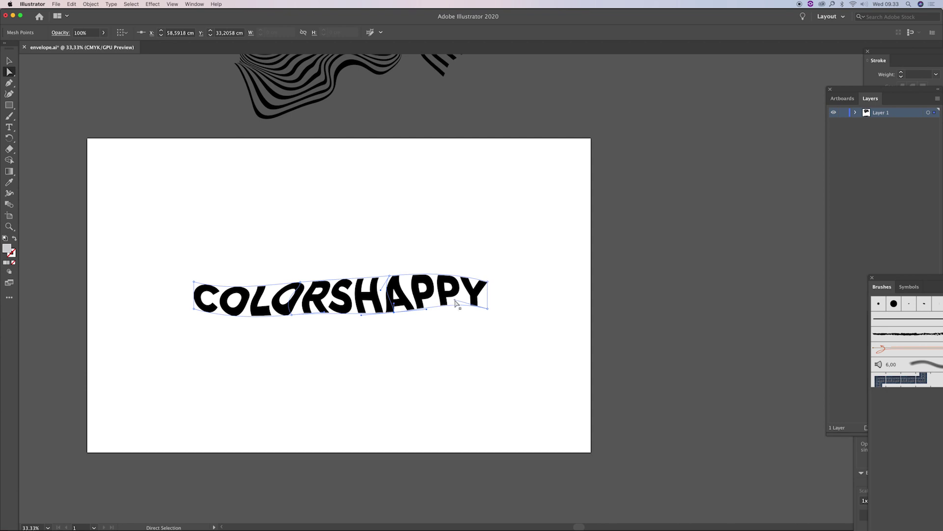
pyautogui.moveTo(444, 301); pyautogui.dragTo(440, 299)
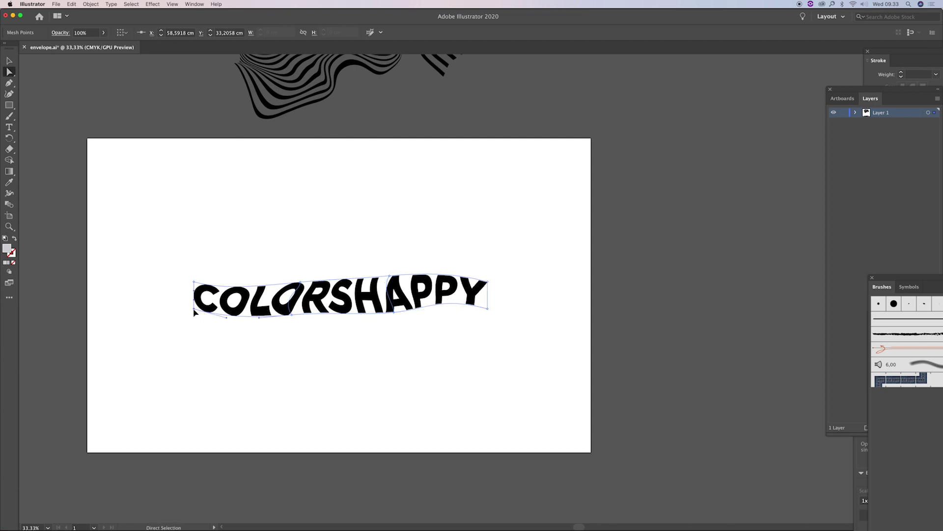
pyautogui.moveTo(194, 310); pyautogui.dragTo(197, 313)
pyautogui.moveTo(303, 286); pyautogui.dragTo(300, 280)
# Step: Expand the selected Flag-warped envelope into plain letter shapes
pyautogui.press('v')
pyautogui.click(381, 253)
pyautogui.click(395, 287)
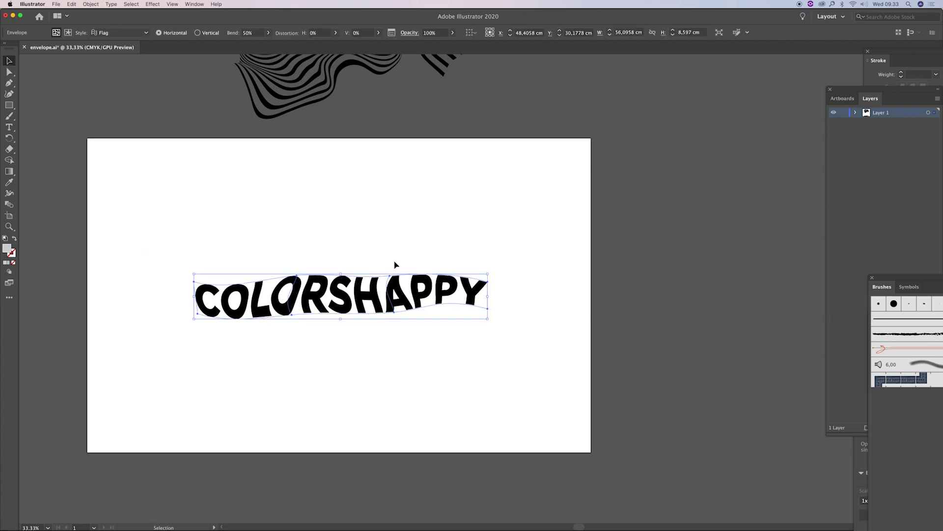
pyautogui.click(91, 4)
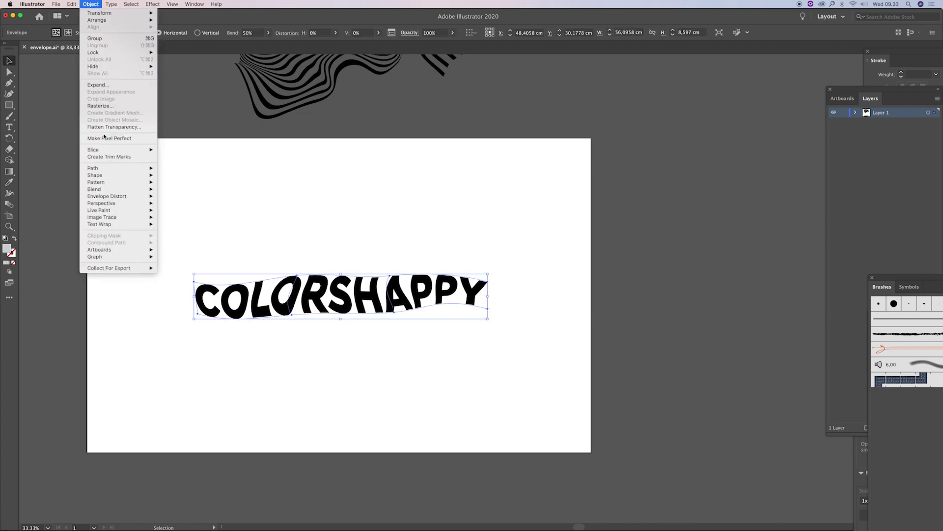
pyautogui.click(108, 86)
pyautogui.click(93, 175)
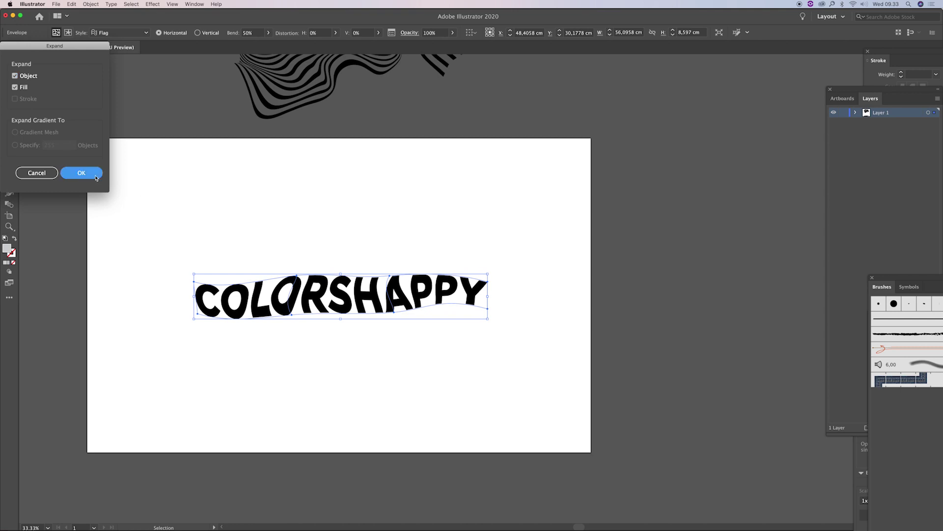
pyautogui.click(90, 4)
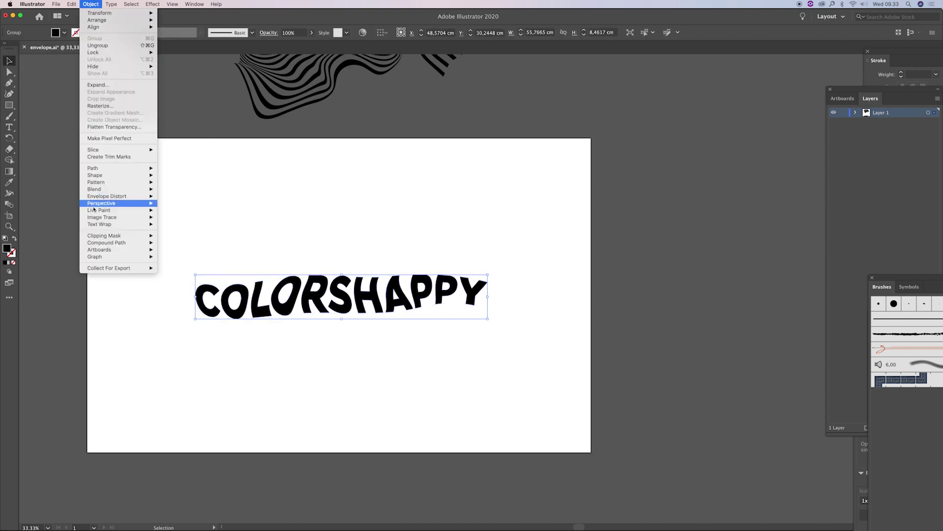
pyautogui.moveTo(107, 196)
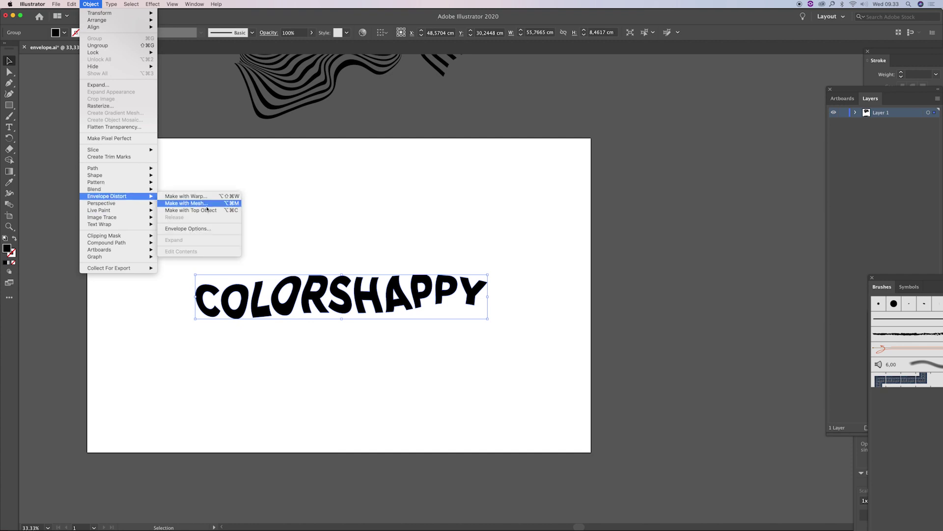
# Step: Wrap COLORSHAPPY in an 8 by 8 mesh envelope and zoom in on it
pyautogui.click(206, 204)
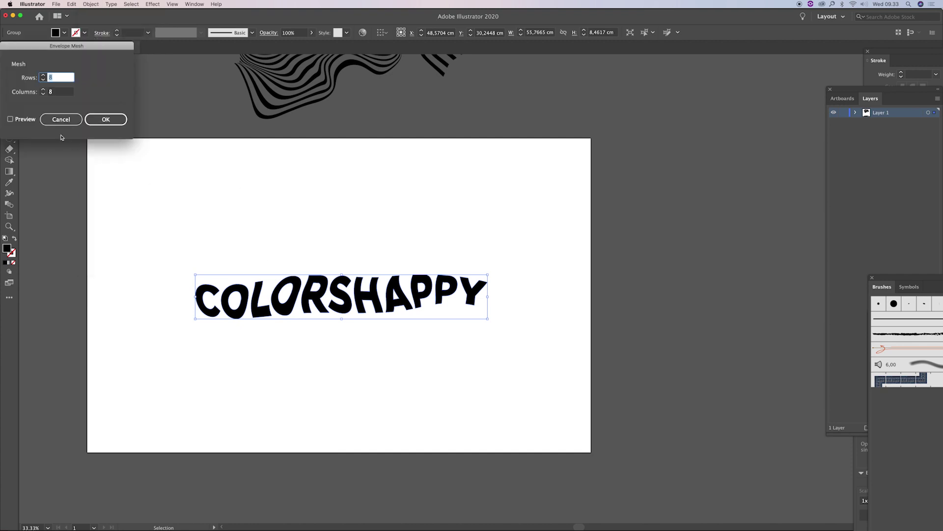
pyautogui.click(112, 121)
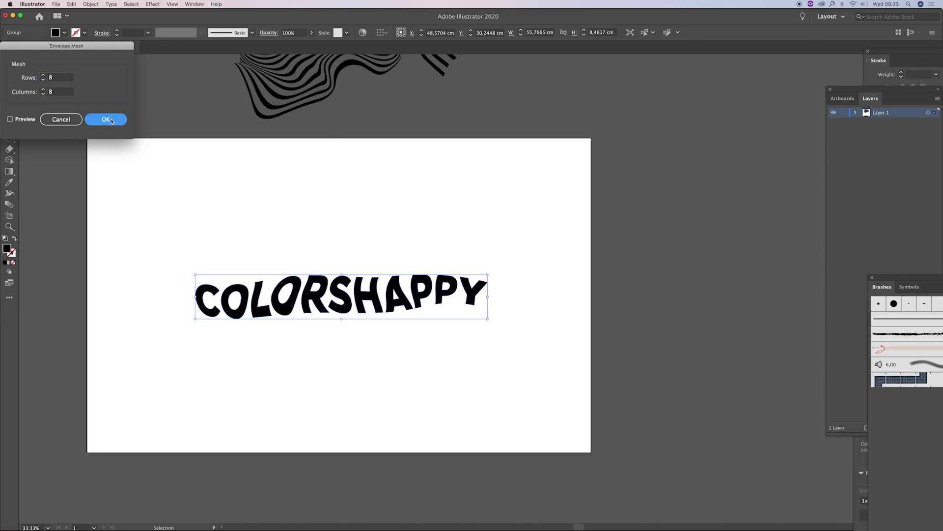
pyautogui.press('z')
pyautogui.click(392, 305)
# Step: Drag mesh points to bulge the R and warp the letters near S and H
pyautogui.press('a')
pyautogui.moveTo(348, 245); pyautogui.dragTo(359, 260)
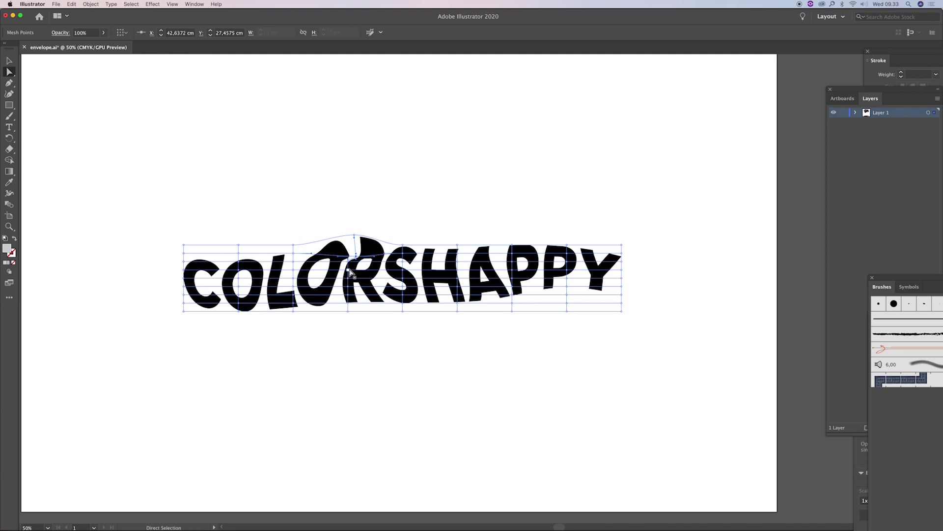
pyautogui.click(354, 269)
pyautogui.click(396, 278)
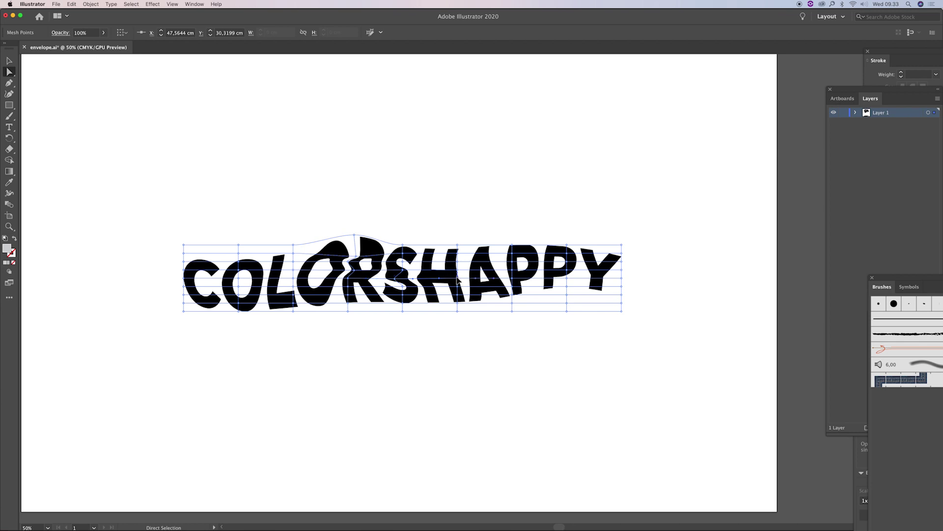
pyautogui.moveTo(453, 280); pyautogui.dragTo(451, 278)
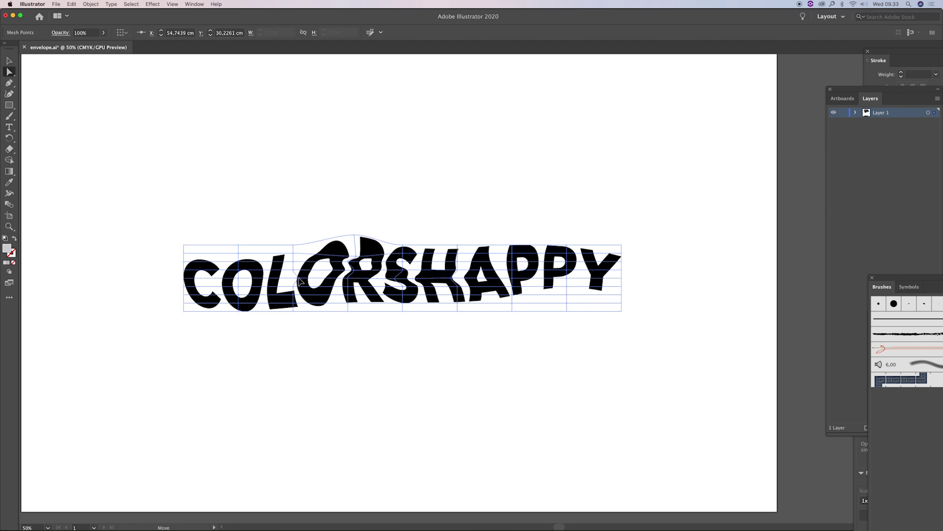
pyautogui.click(301, 278)
# Step: Drag more mesh points to distort the O, L, bottom of R, and A–P area
pyautogui.moveTo(300, 266); pyautogui.dragTo(288, 253)
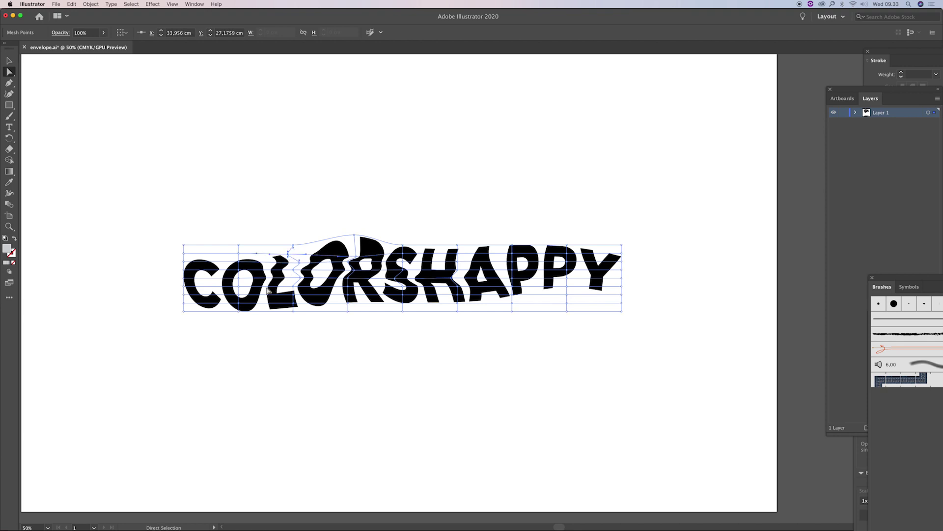
pyautogui.moveTo(249, 289); pyautogui.dragTo(251, 289)
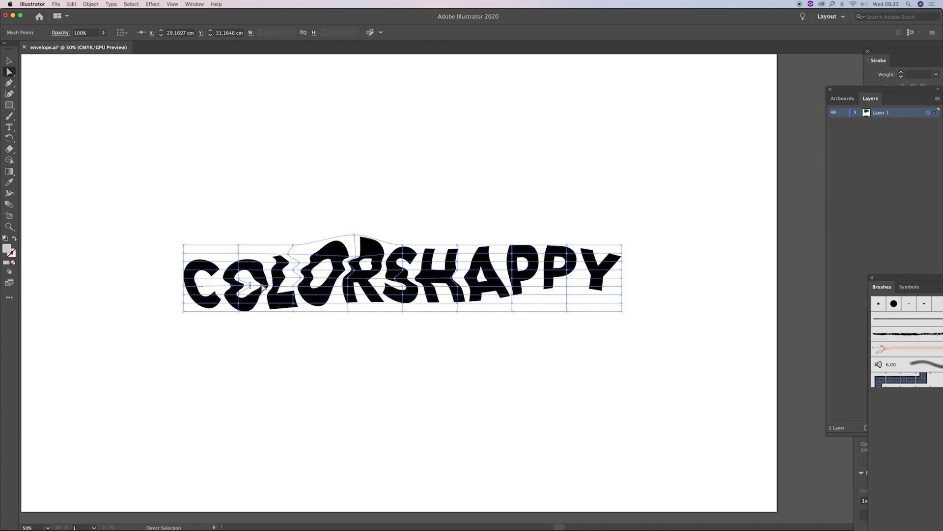
pyautogui.moveTo(282, 289); pyautogui.dragTo(283, 288)
pyautogui.moveTo(355, 297); pyautogui.dragTo(352, 295)
pyautogui.moveTo(512, 290)
pyautogui.mouseDown()
pyautogui.moveTo(509, 263)
pyautogui.moveTo(603, 269)
pyautogui.mouseUp()
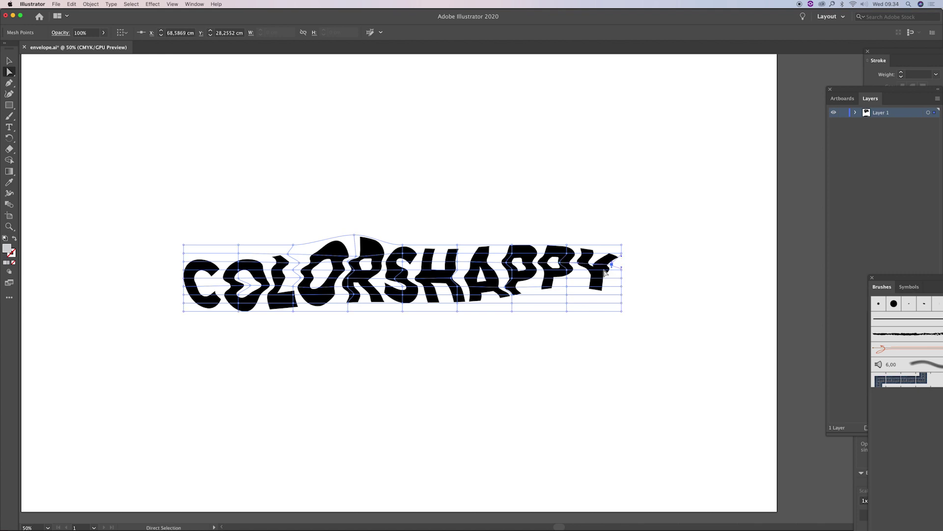
# Step: Zoom out and drag the striped wave shape down onto the artboard above COLORSHAPPY
pyautogui.click(259, 169)
pyautogui.press('z')
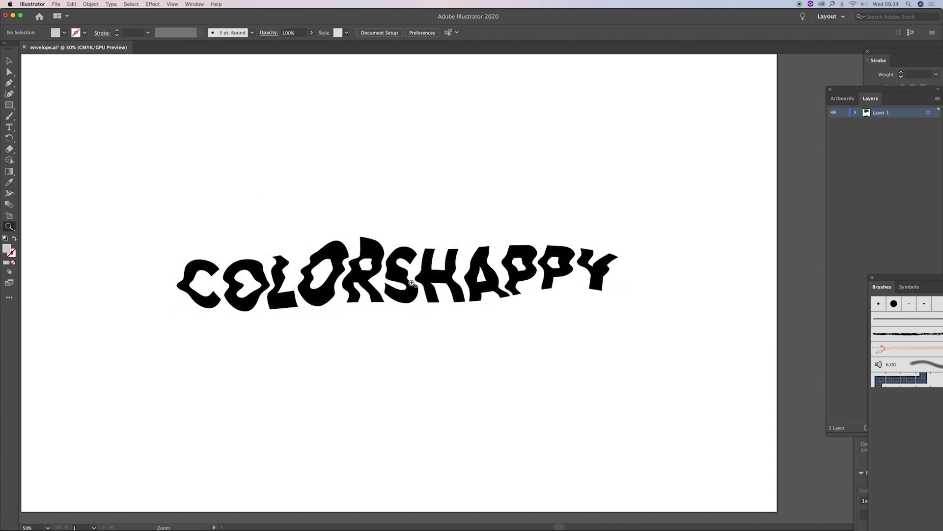
pyautogui.keyDown('alt'); pyautogui.click(483, 312); pyautogui.keyUp('alt')
pyautogui.keyDown('alt'); pyautogui.click(448, 305); pyautogui.keyUp('alt')
pyautogui.moveTo(448, 305); pyautogui.dragTo(418, 365)
pyautogui.press('v')
pyautogui.click(413, 339)
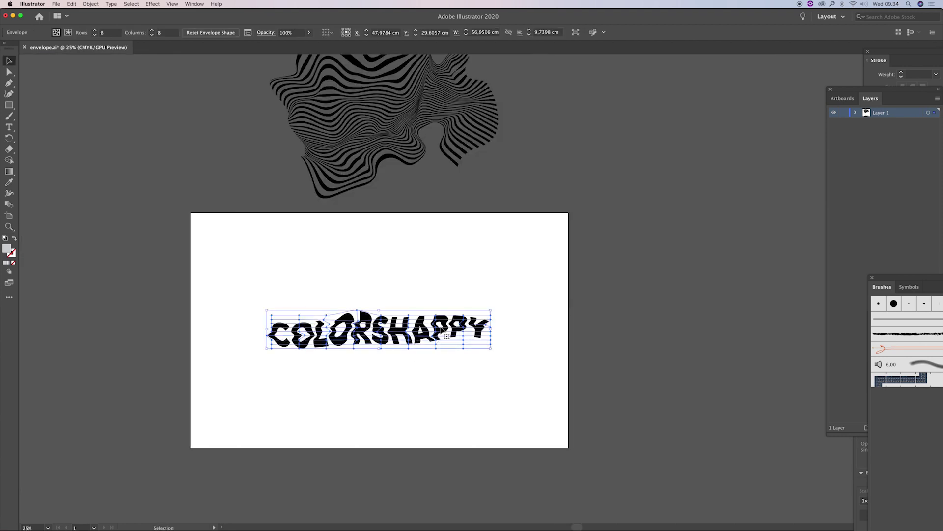
pyautogui.press('e')
pyautogui.press('v')
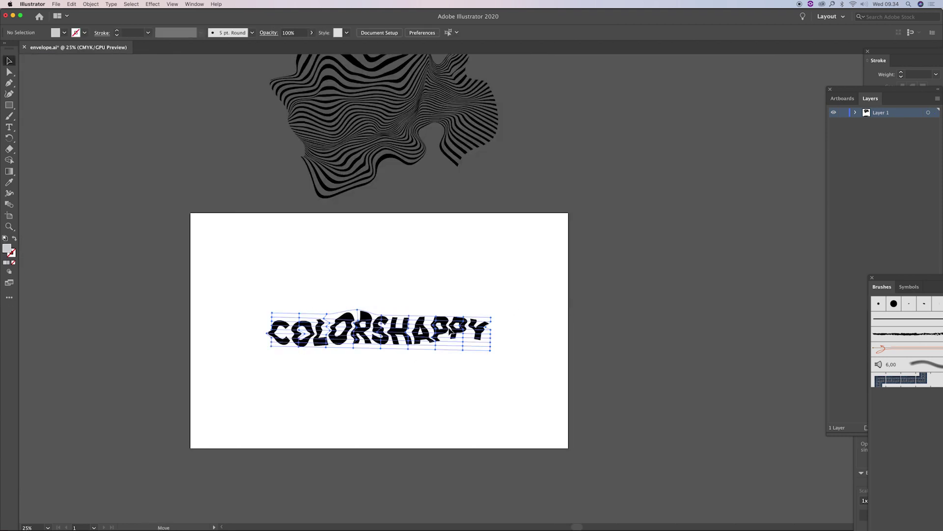
pyautogui.scroll(2, 377, 146)
pyautogui.moveTo(377, 146); pyautogui.dragTo(374, 234)
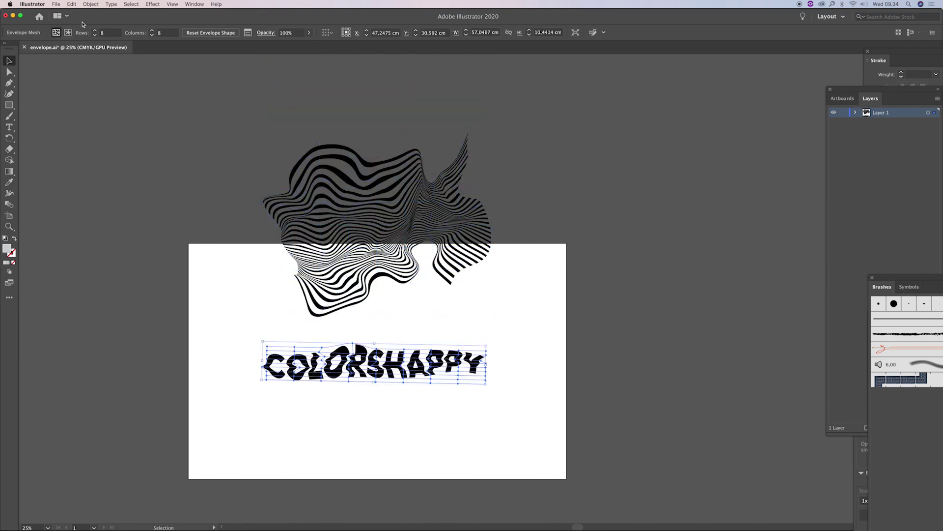
# Step: Expand the mesh-distorted COLORSHAPPY envelope into plain shapes and deselect
pyautogui.click(91, 4)
pyautogui.click(94, 84)
pyautogui.click(98, 172)
pyautogui.click(514, 381)
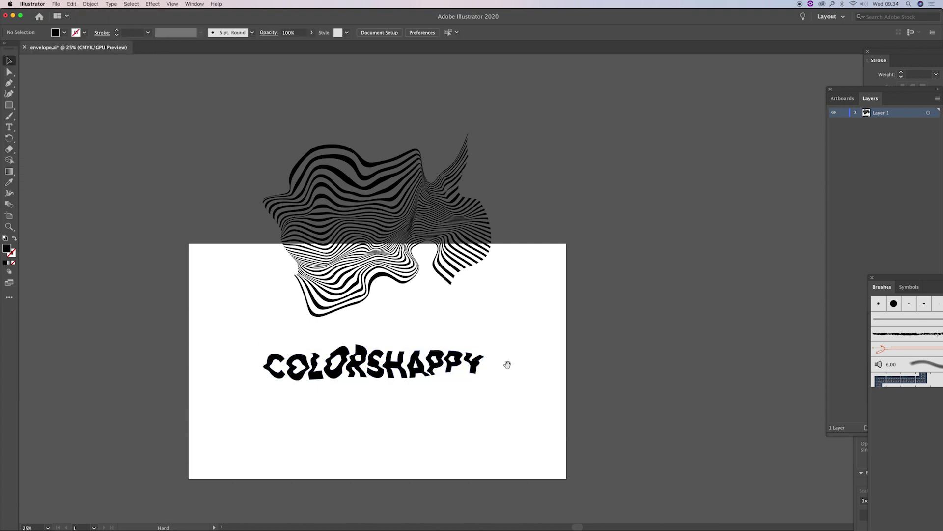
pyautogui.moveTo(508, 364); pyautogui.dragTo(508, 362)
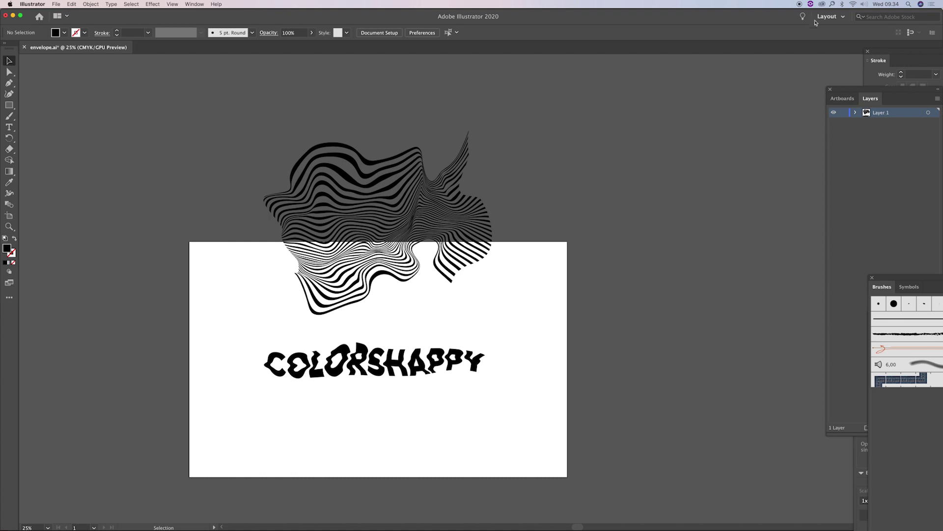